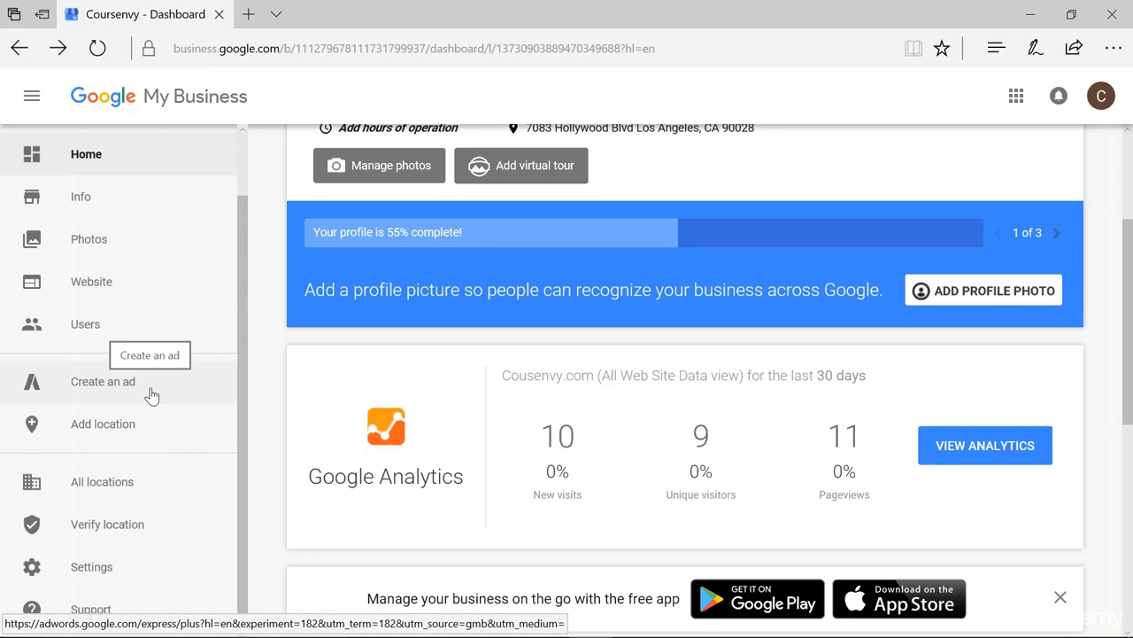
Start creating an ad from the business dashboard and pick the goal "Visit your storefront".
click(151, 394)
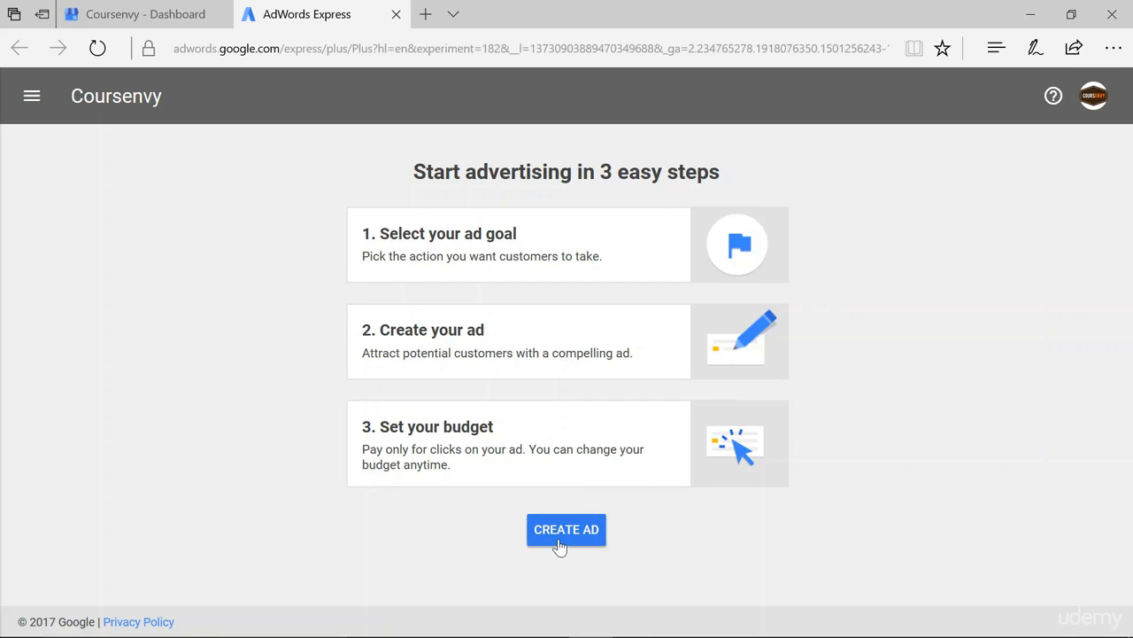
click(561, 544)
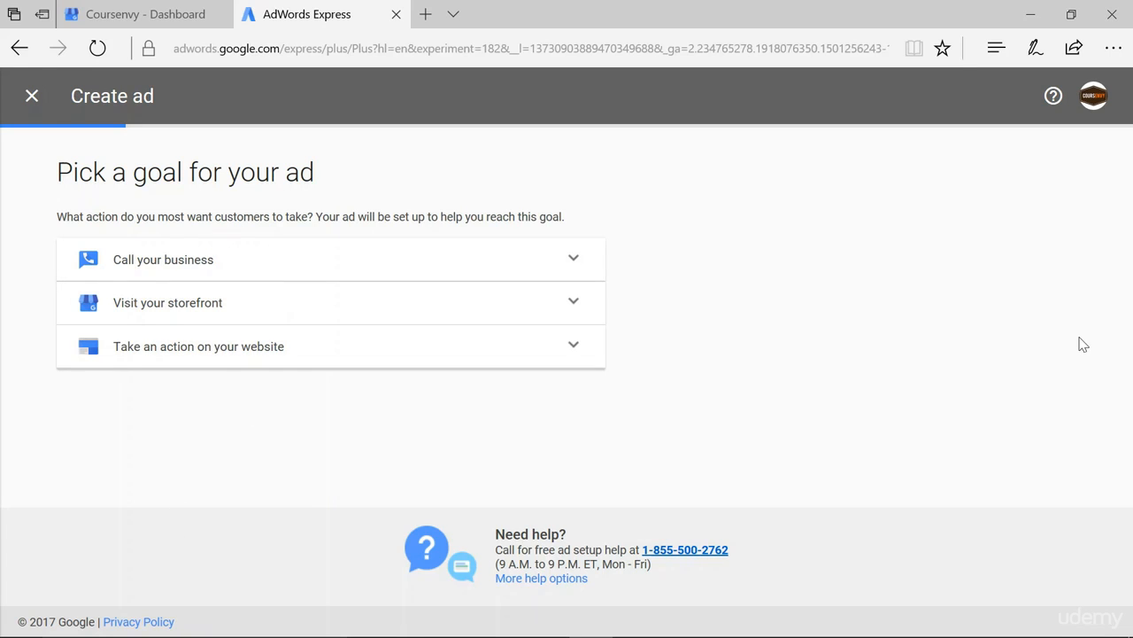
click(498, 319)
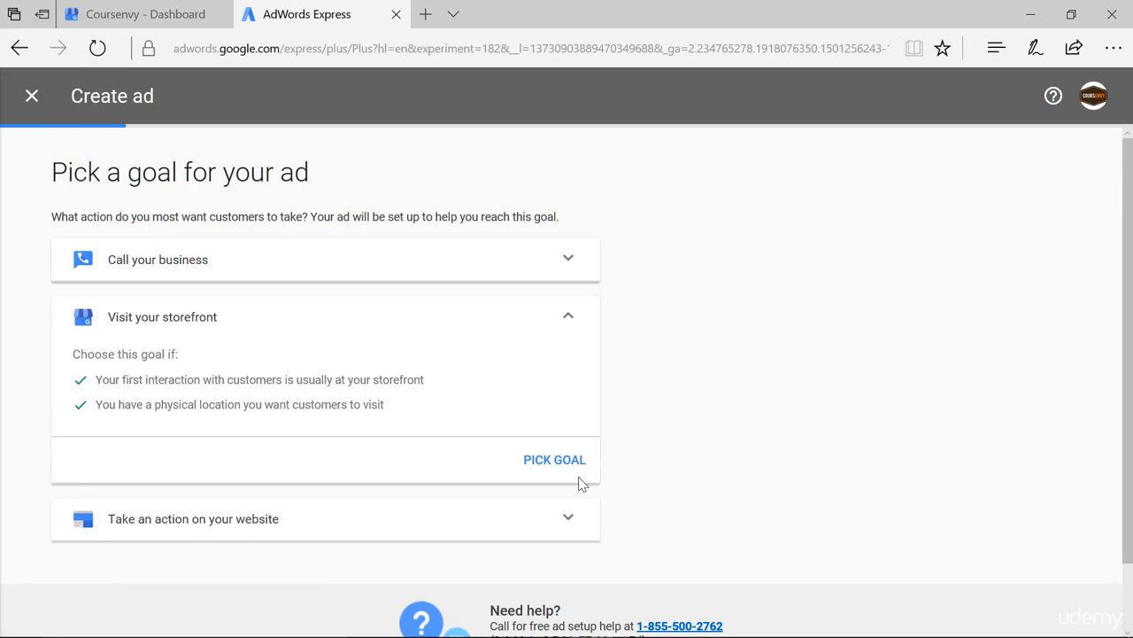
click(553, 479)
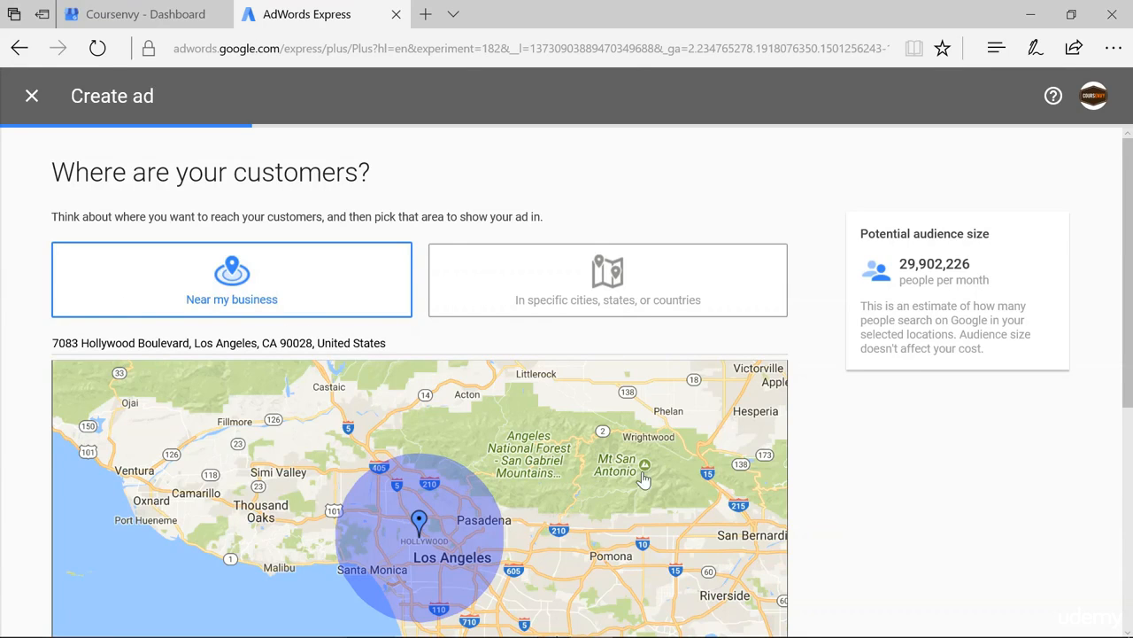
Target customers near the business within a 10 mile radius and continue to the product definition.
scroll(855, 346, down, 4)
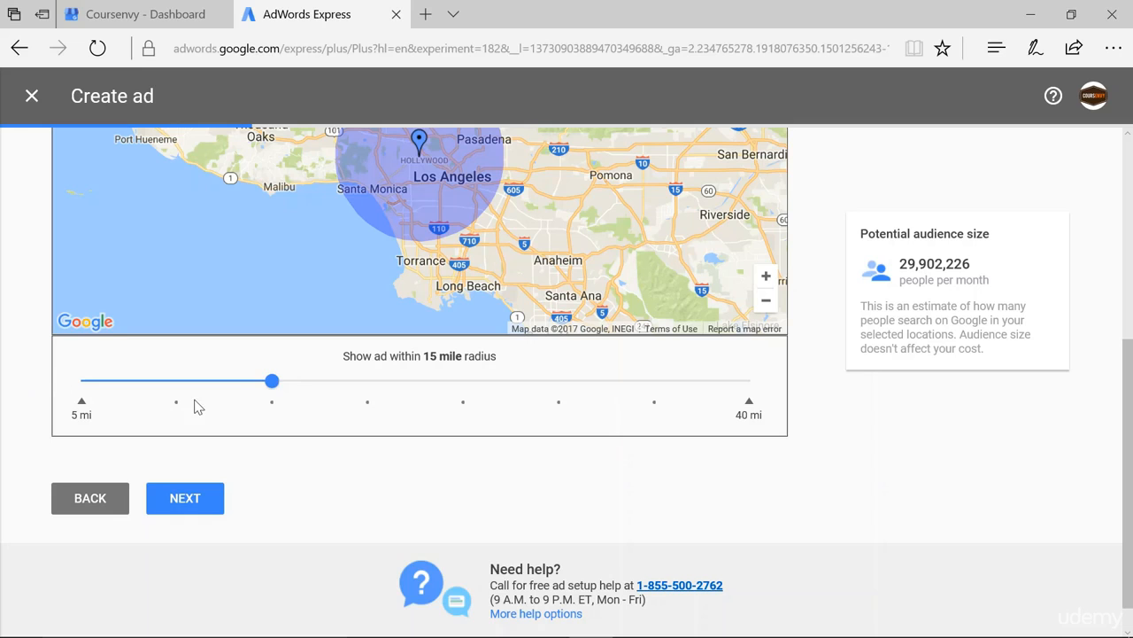
drag(271, 390, 192, 385)
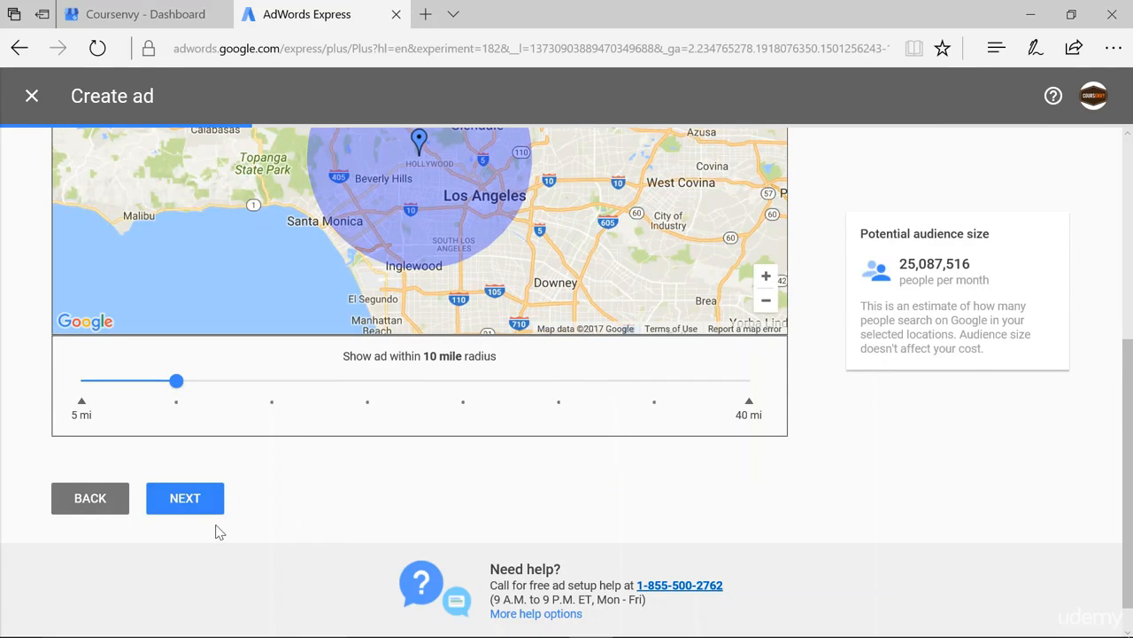
click(200, 503)
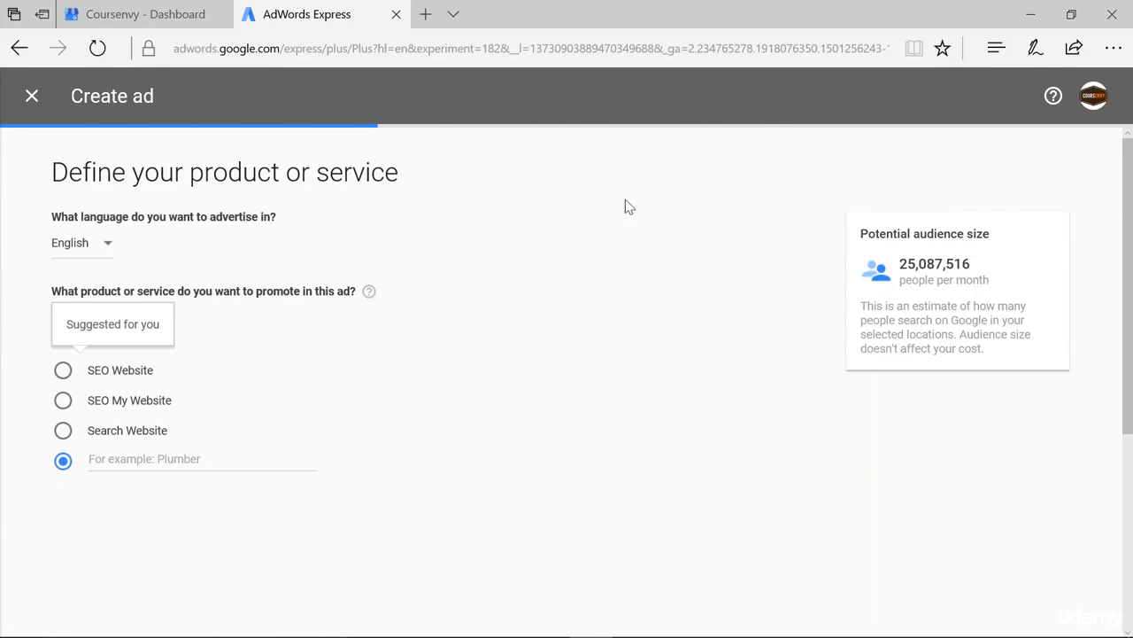
Set the product or service promoted in the ad to BBQ.
click(148, 461)
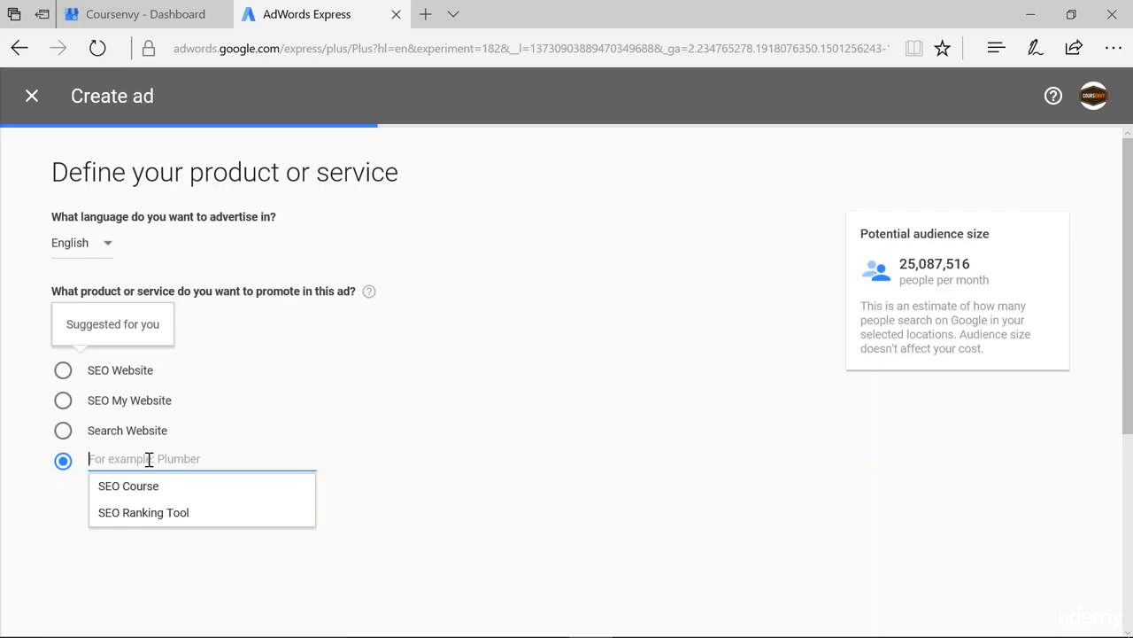
text(bbq)
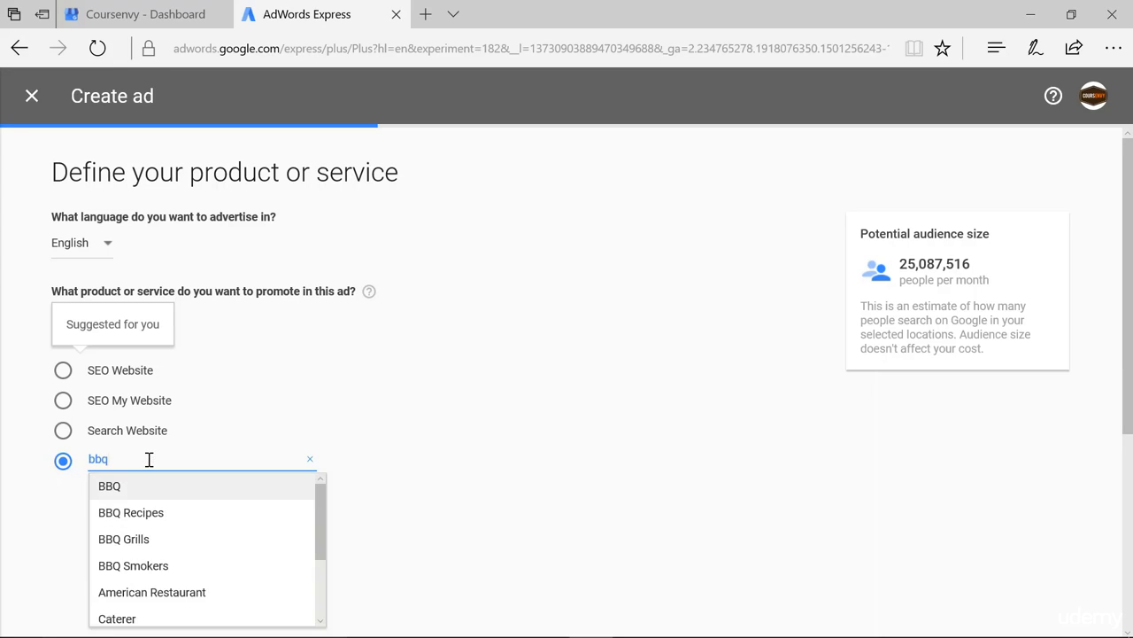
key(Return)
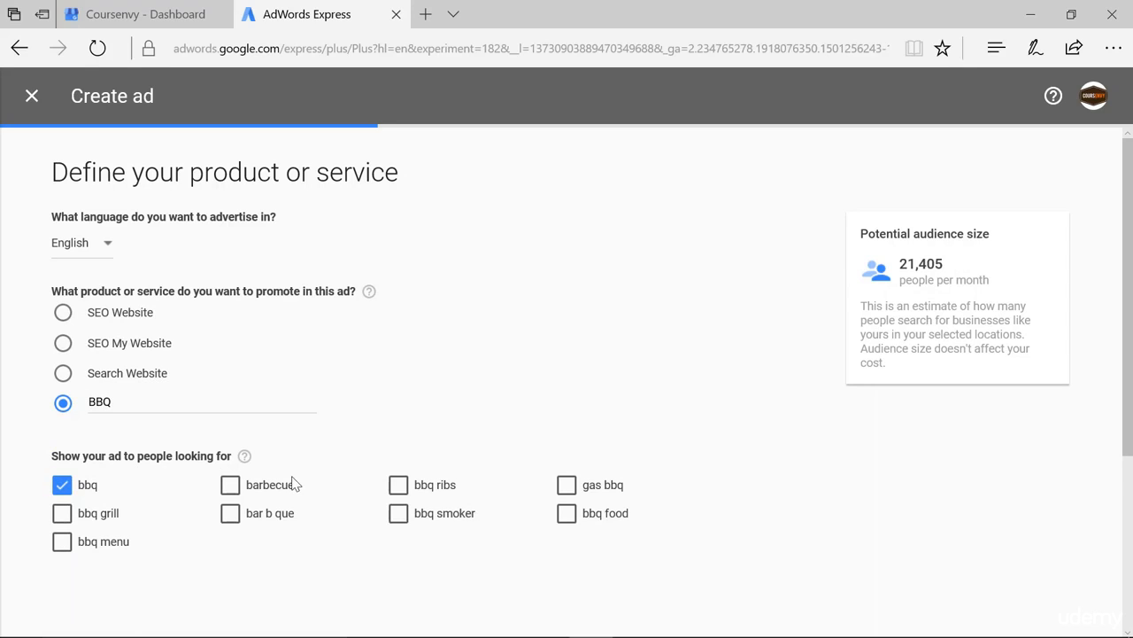
Also show the ad to people looking for barbecue, bar b que, bbq ribs and bbq food, and continue to writing the ad.
click(229, 489)
click(229, 514)
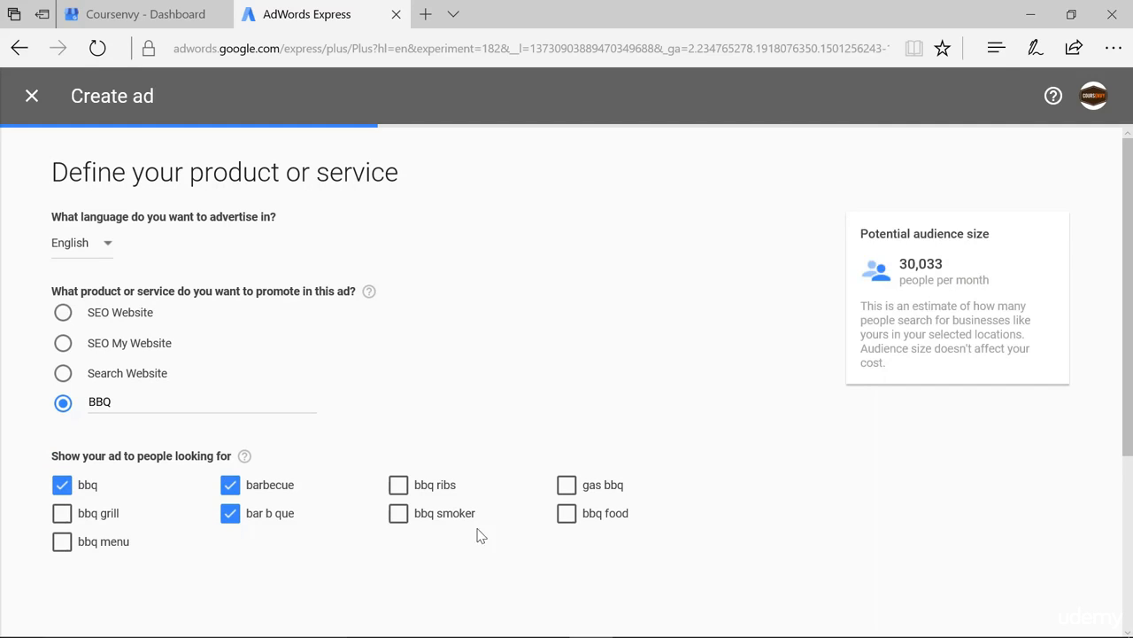
click(401, 486)
click(568, 517)
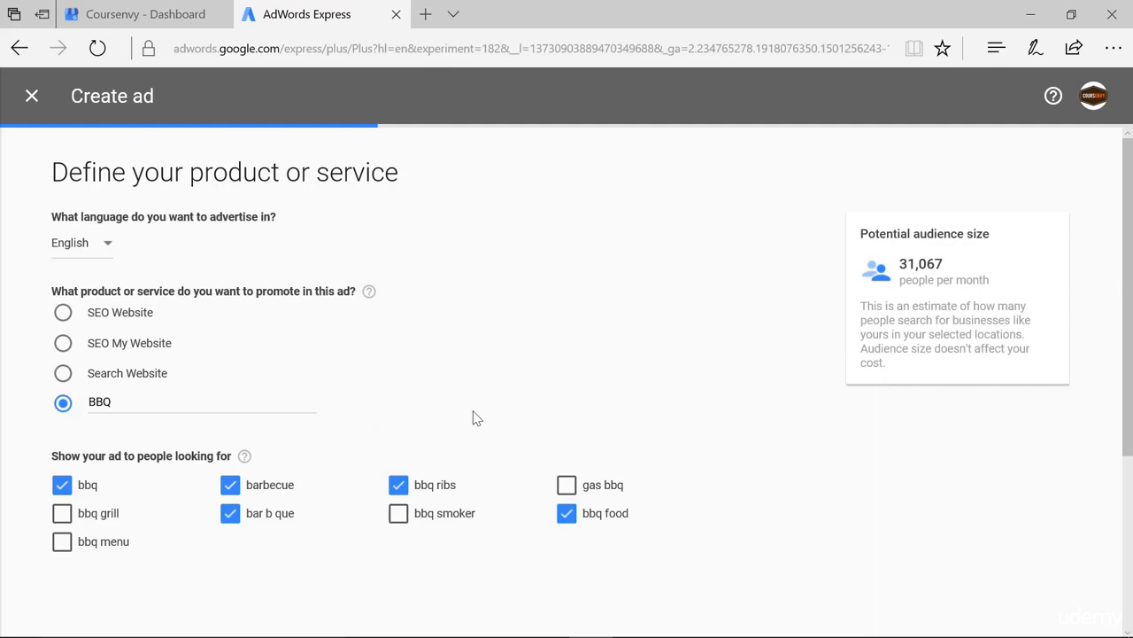
scroll(402, 431, down, 3)
click(215, 467)
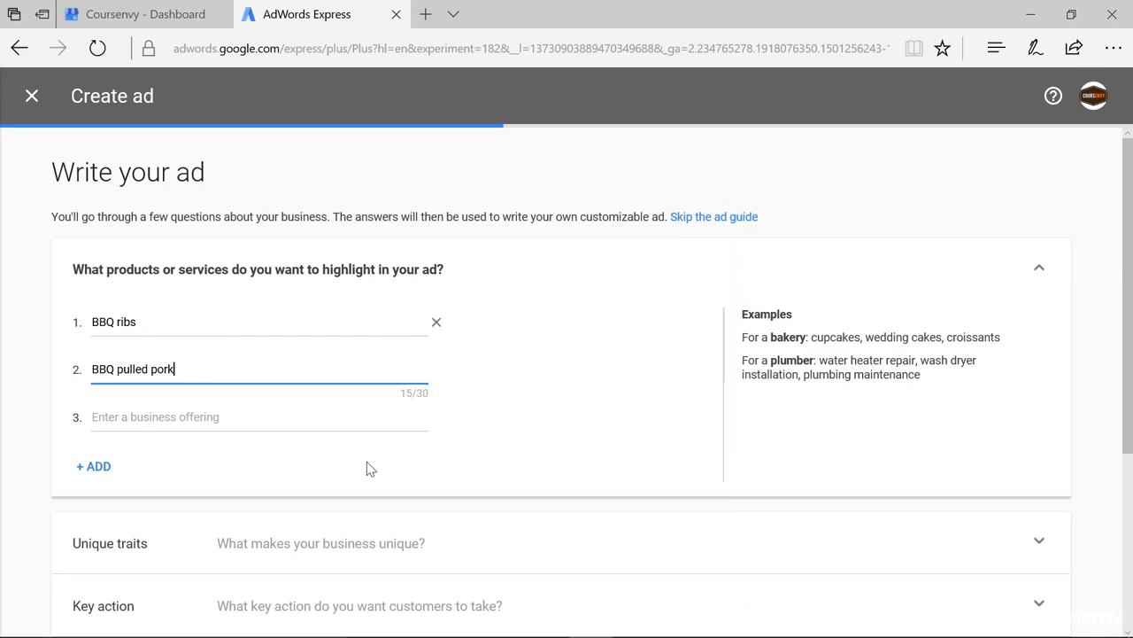
Enter the unique traits "Prize-Winning BBQ" and "Open 15 Years" for the ad headline.
scroll(714, 311, down, 3)
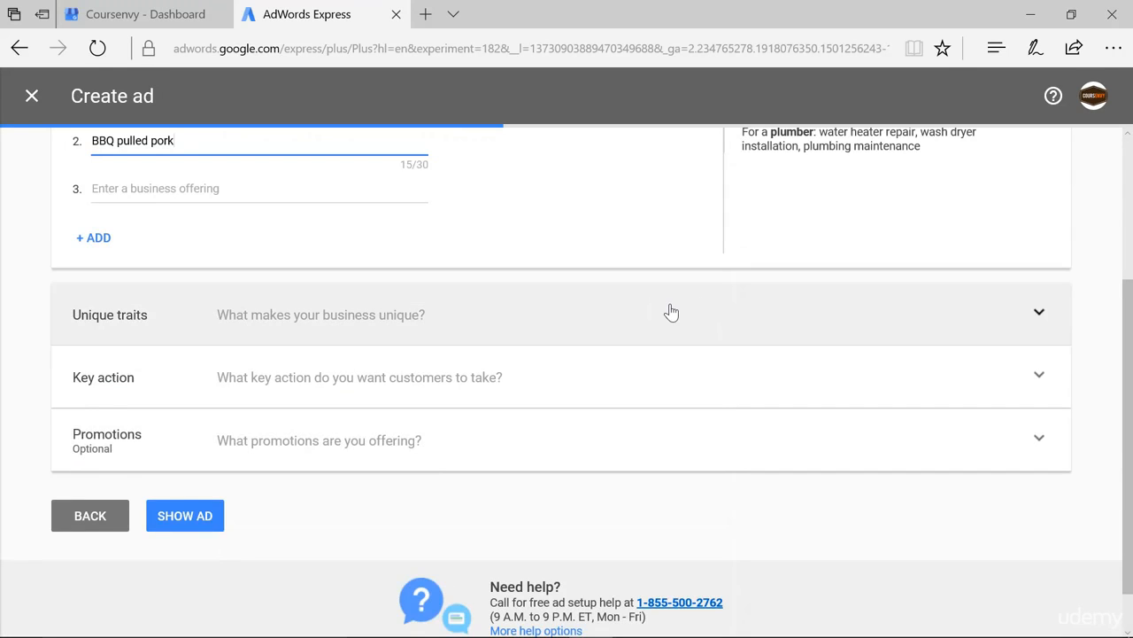
click(224, 299)
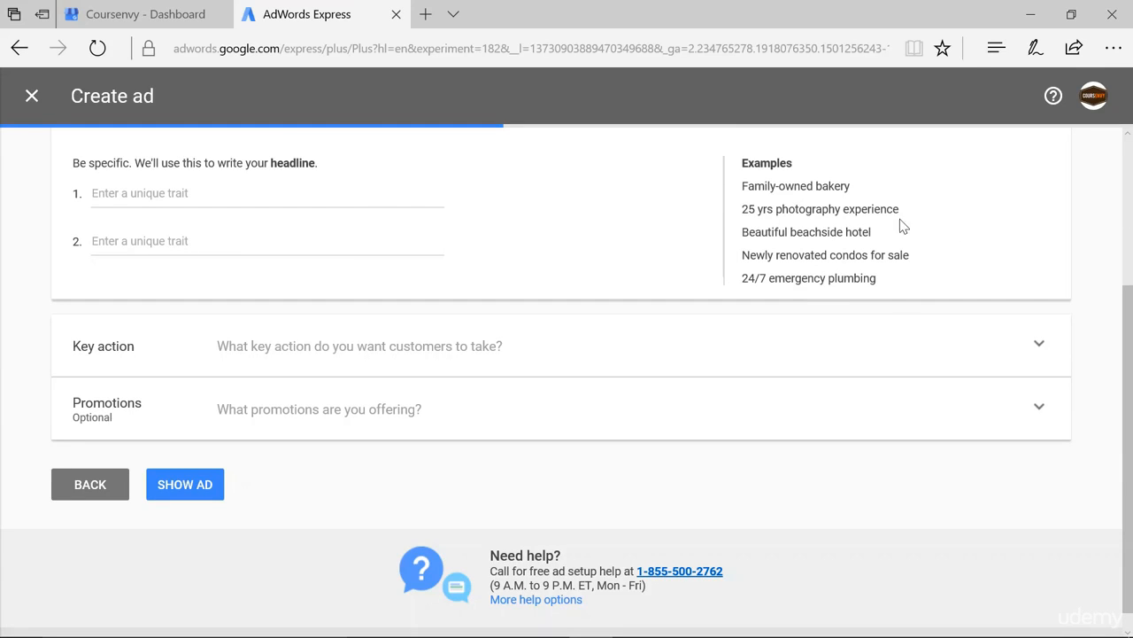
click(266, 193)
text(Prize-Winning BBQ)
click(328, 240)
text(Open 15 Ye)
text(ars)
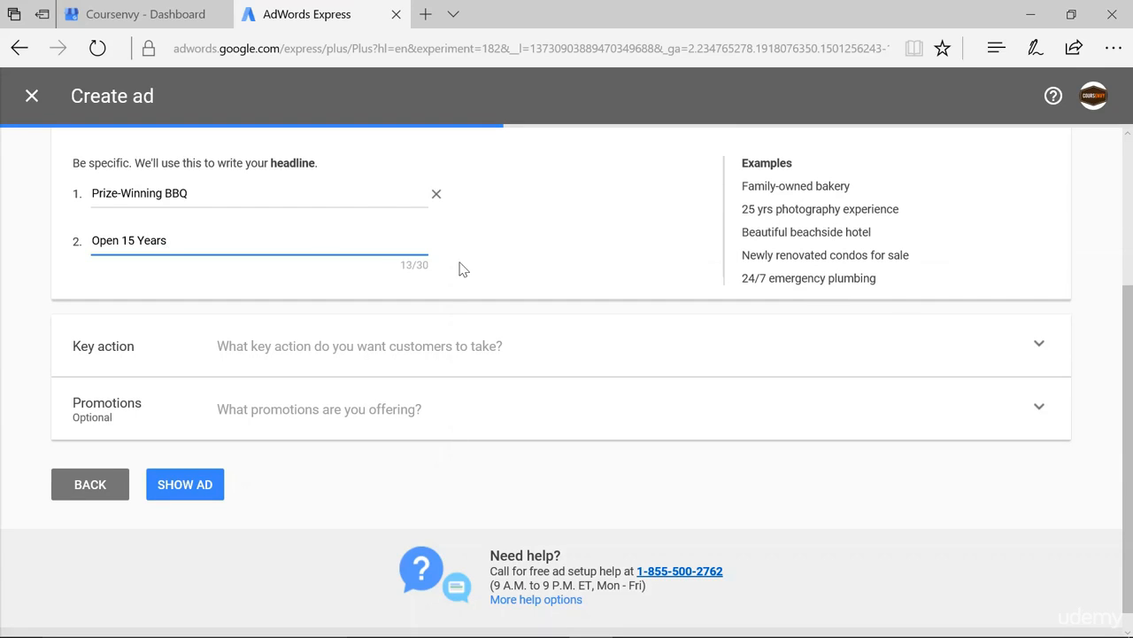
Use "Visit us today" as the key action without a promotion, and accept the ad text generated from the answers.
click(1008, 360)
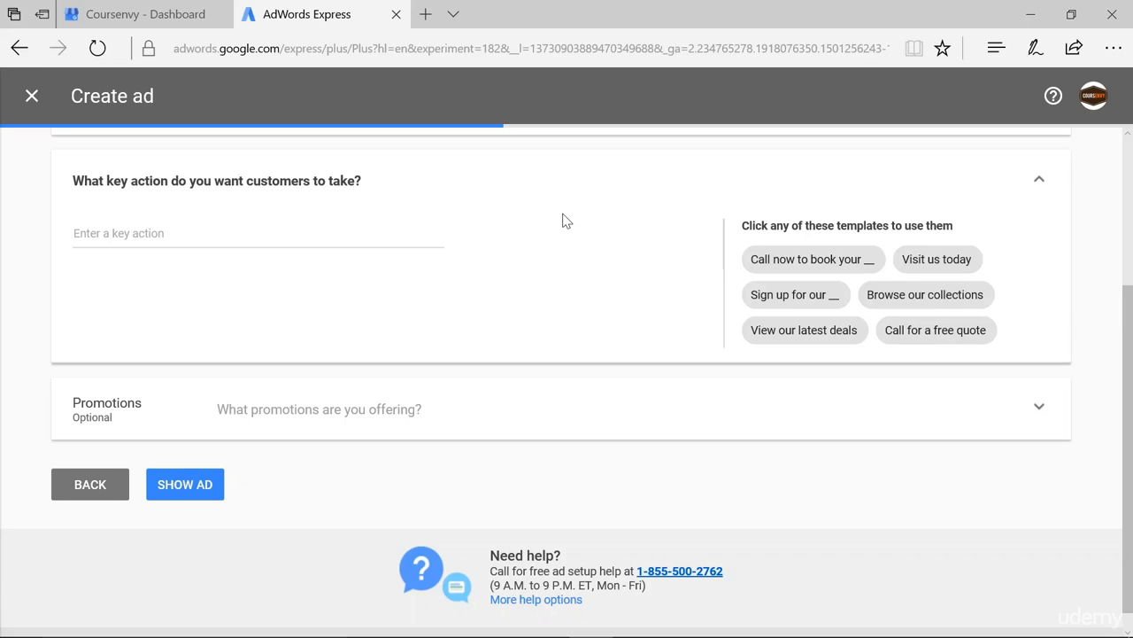
click(926, 262)
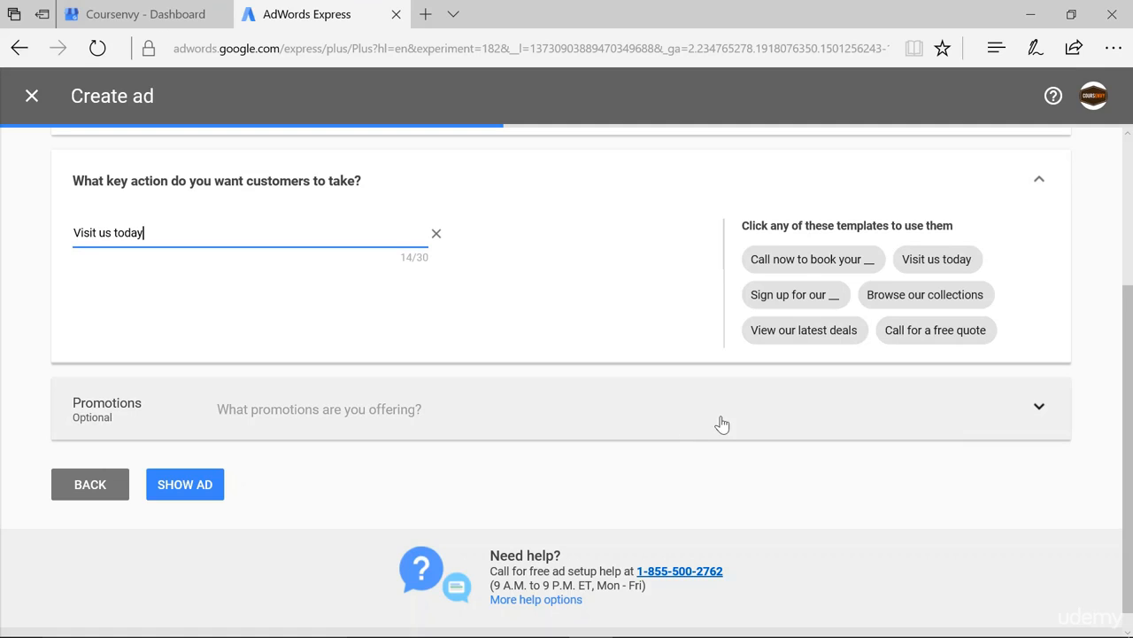
click(915, 414)
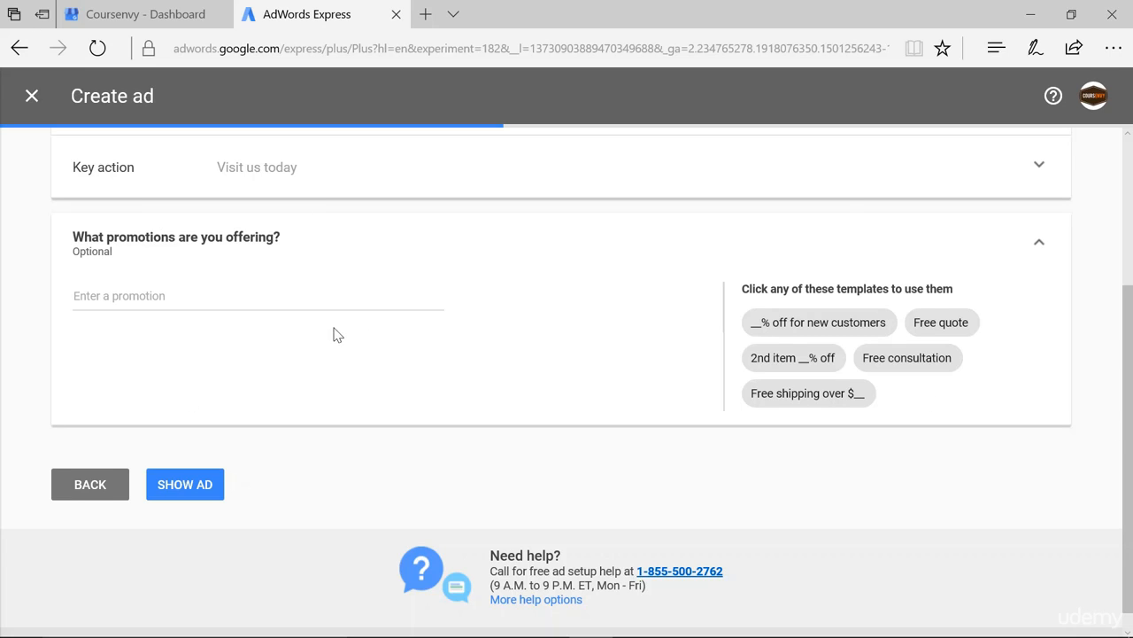
click(186, 494)
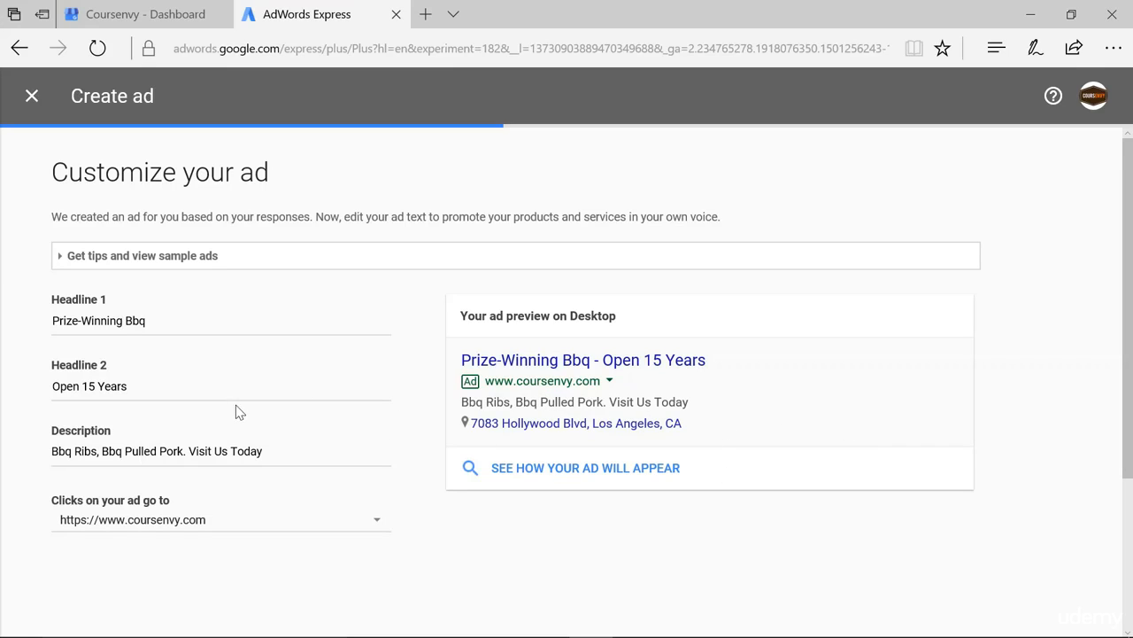
scroll(317, 417, down, 3)
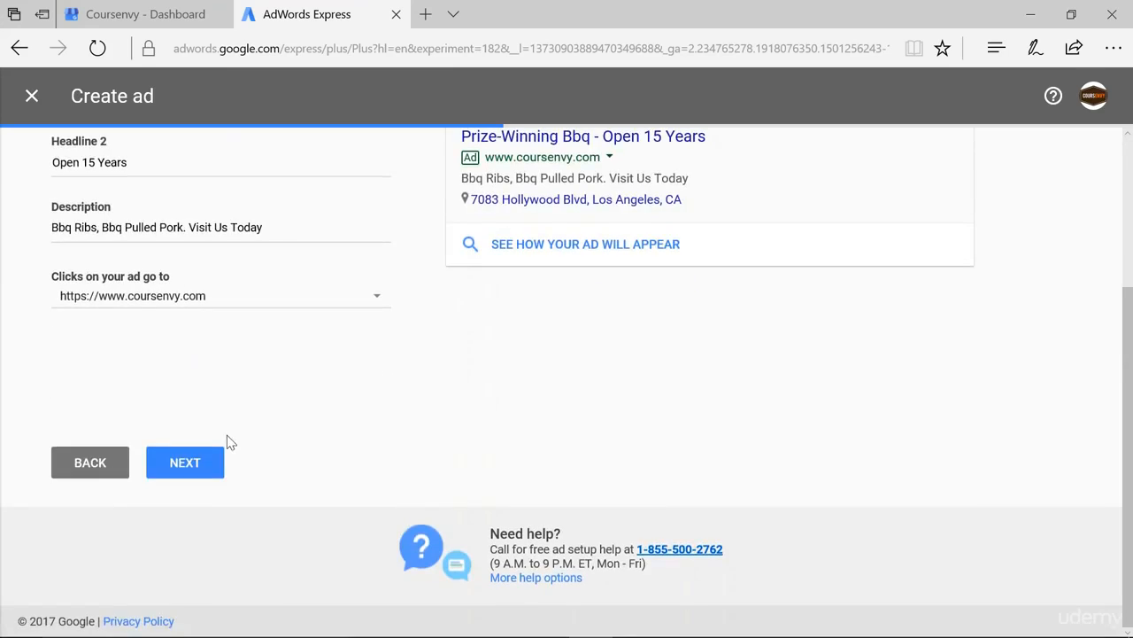
click(202, 466)
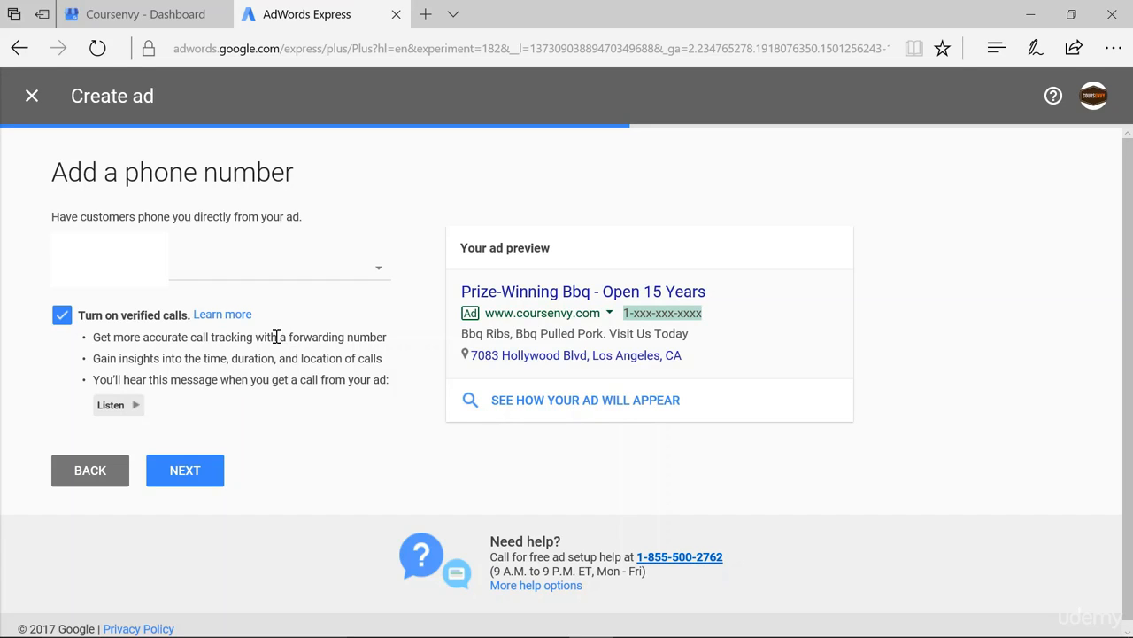
Accept the ad's phone number with verified calls turned on and keep the average daily budget of $8.88.
click(195, 476)
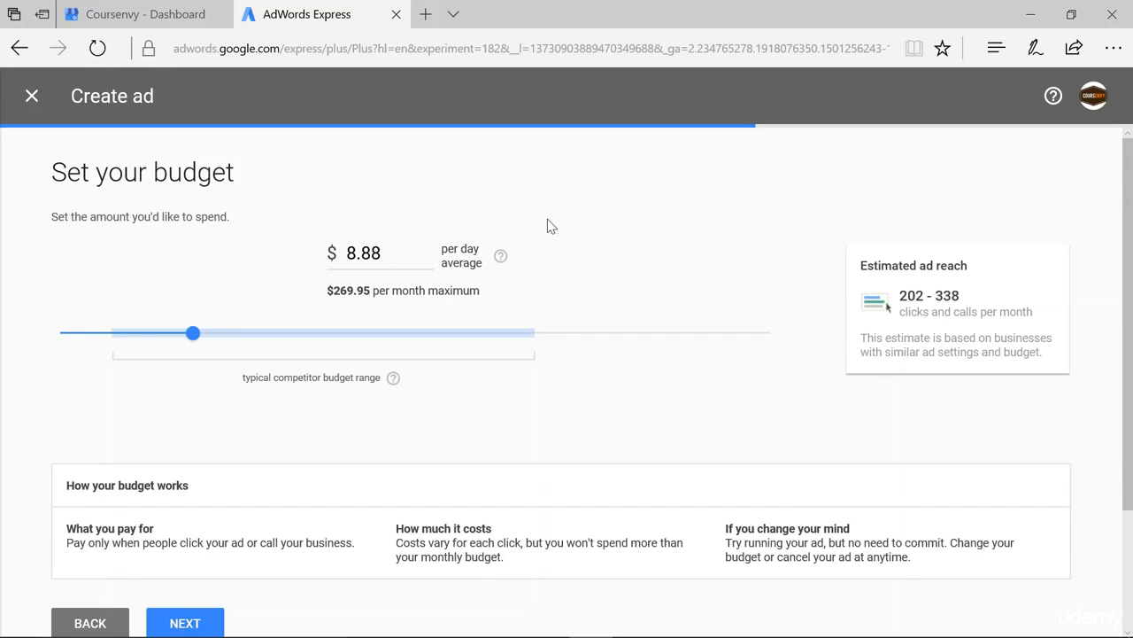
scroll(222, 392, down, 3)
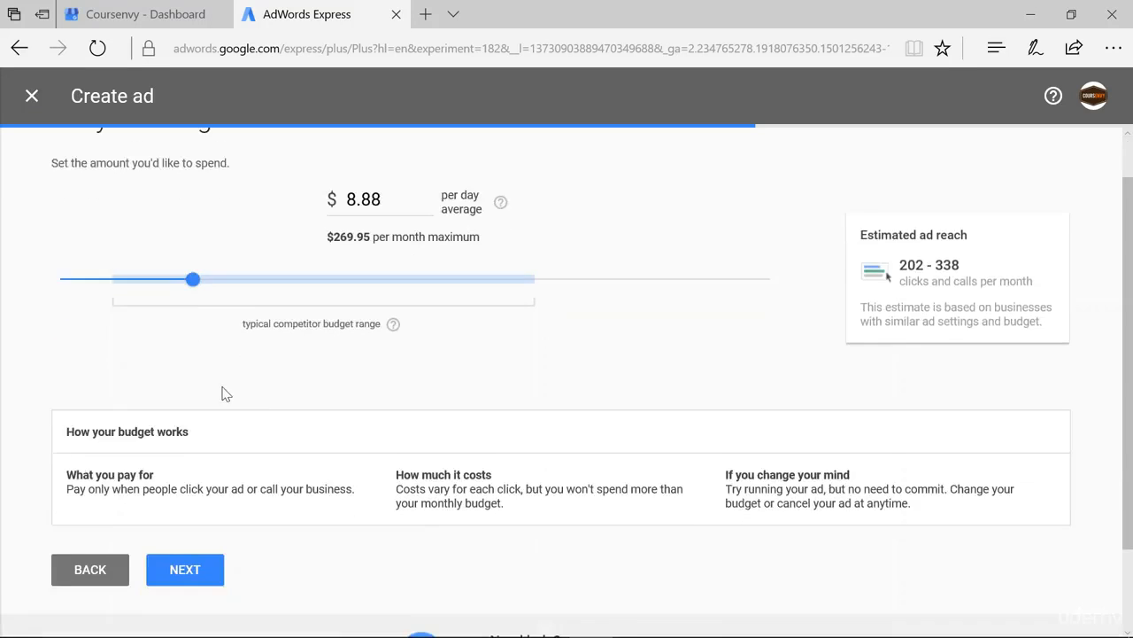
click(161, 479)
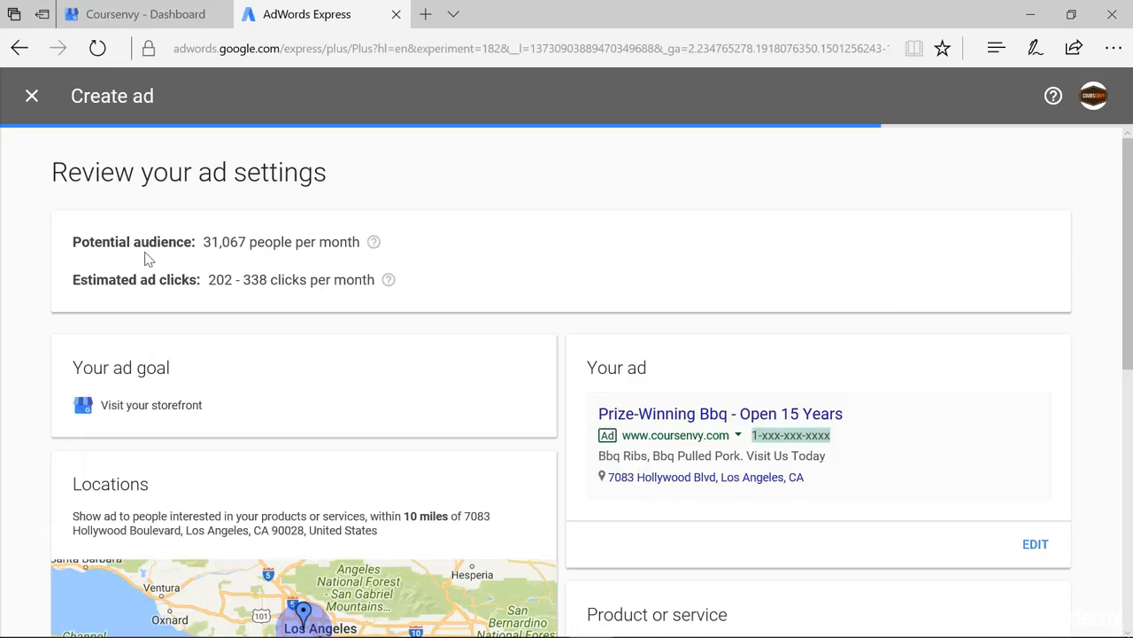
Approve the reviewed ad settings and confirm the existing payment information to submit the ad.
scroll(257, 248, down, 5)
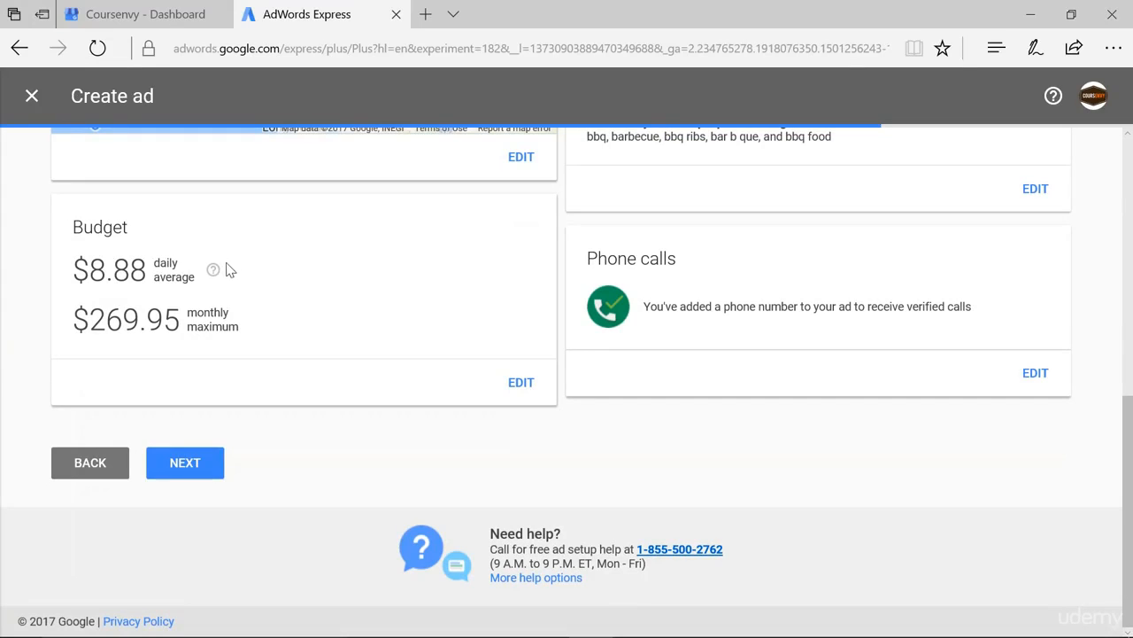
click(204, 457)
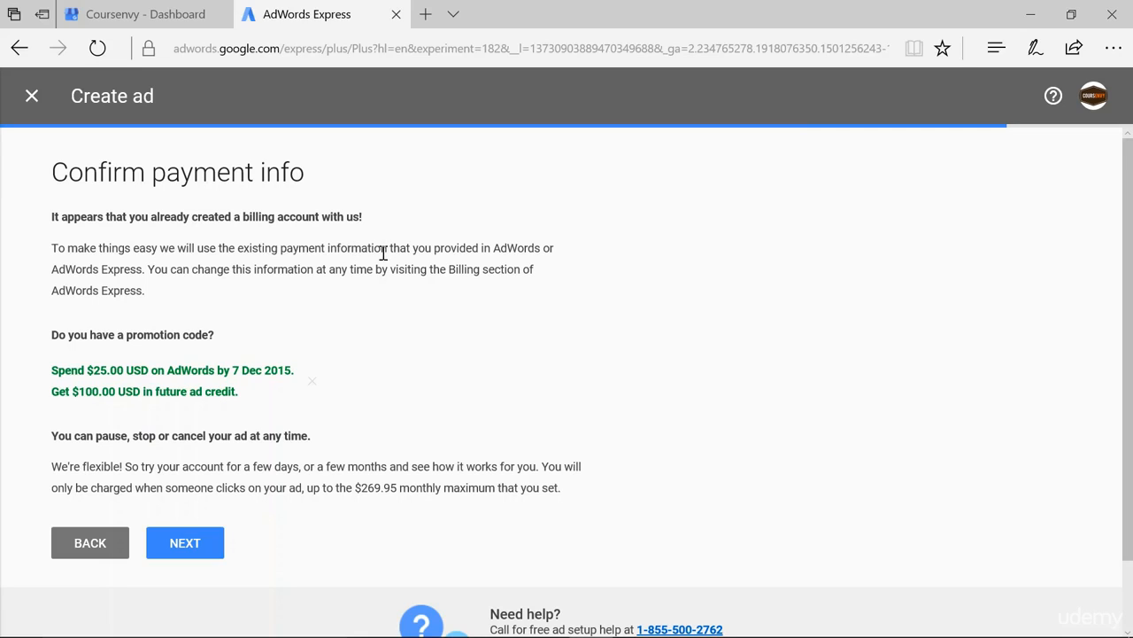
click(186, 543)
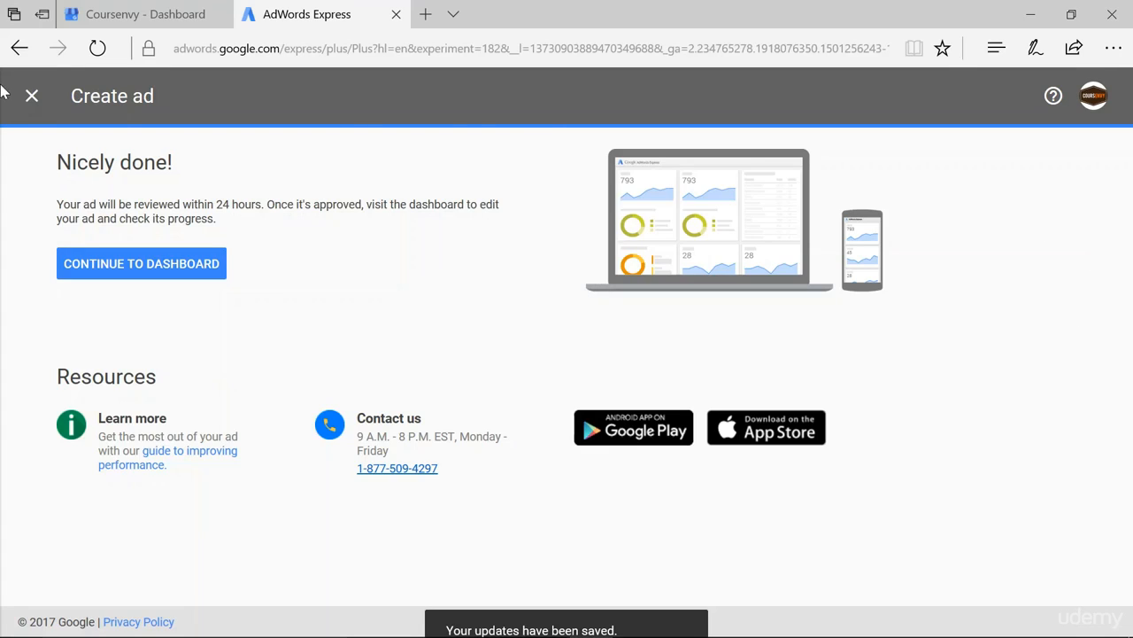
Go to the ad's dashboard and deactivate the Prize-Winning Bbq ad.
click(164, 280)
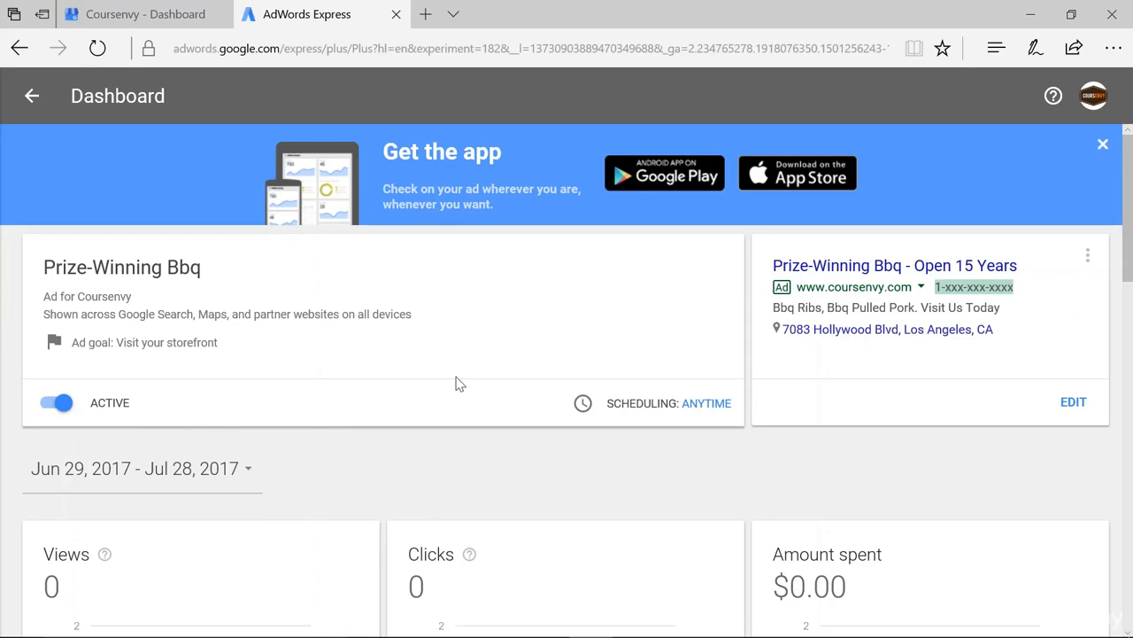
click(50, 400)
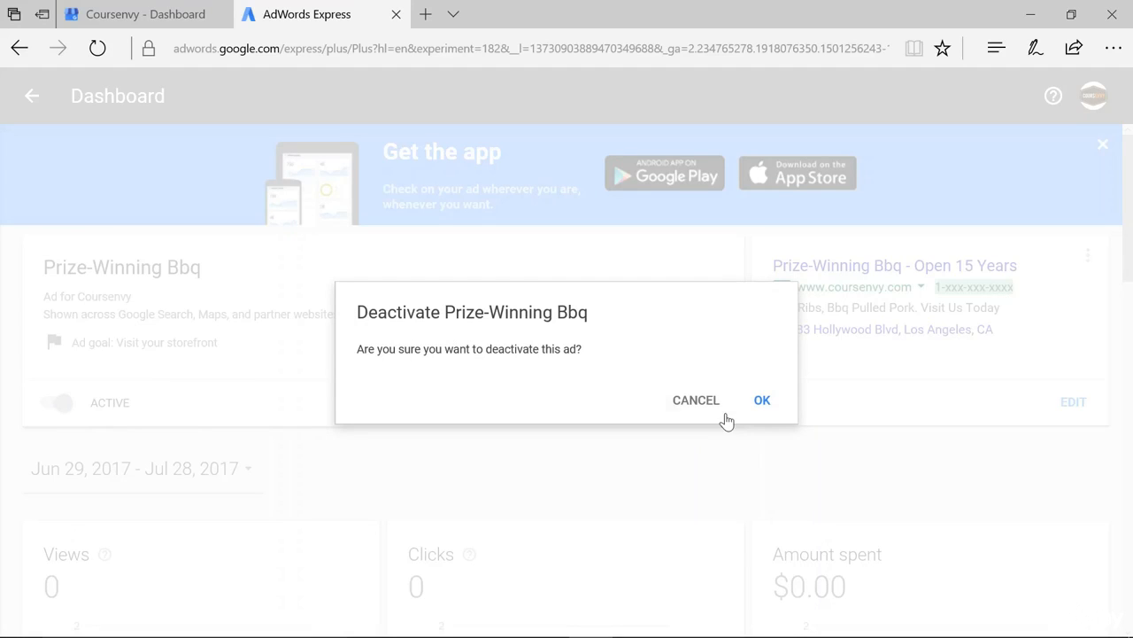
click(753, 401)
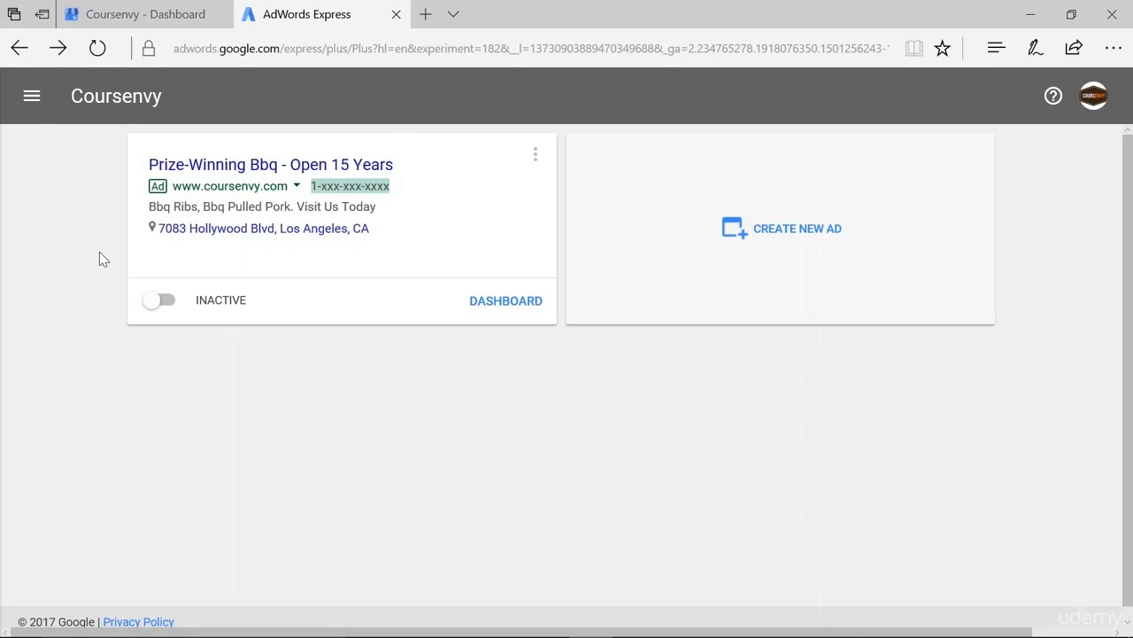
View the business's list of ads and the goal options for a new ad, leaving without creating one.
click(28, 97)
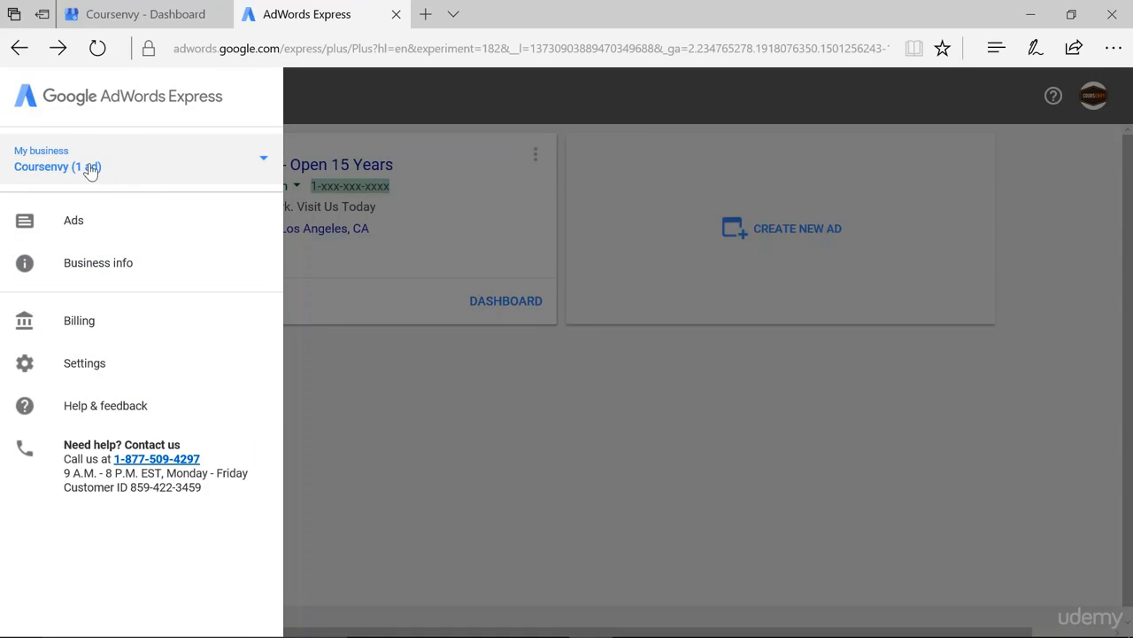
click(71, 220)
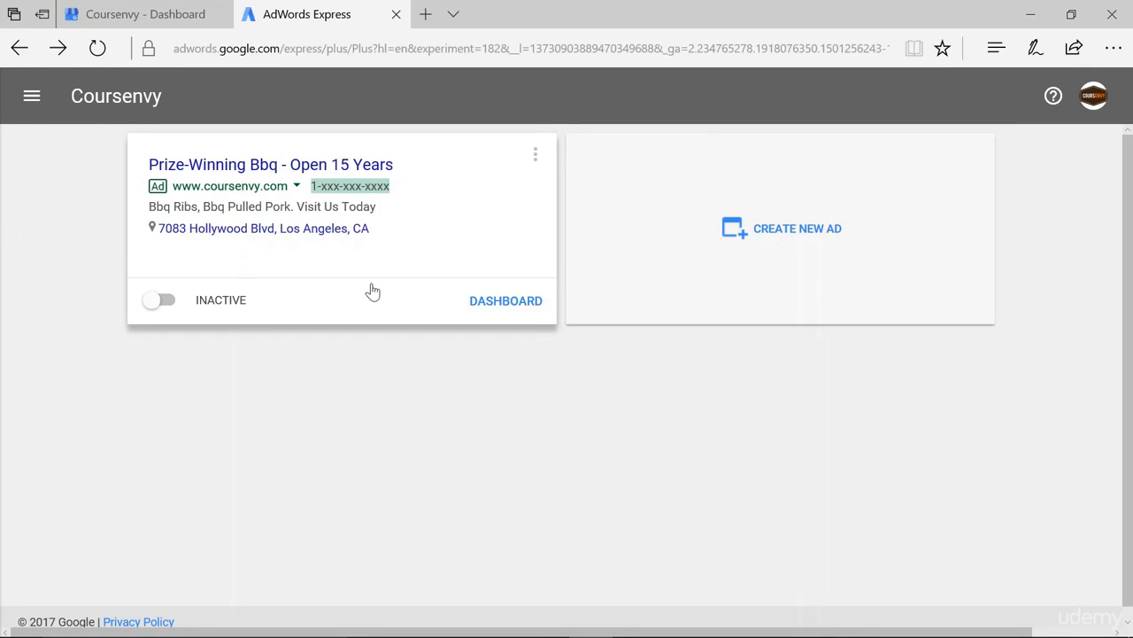
click(816, 220)
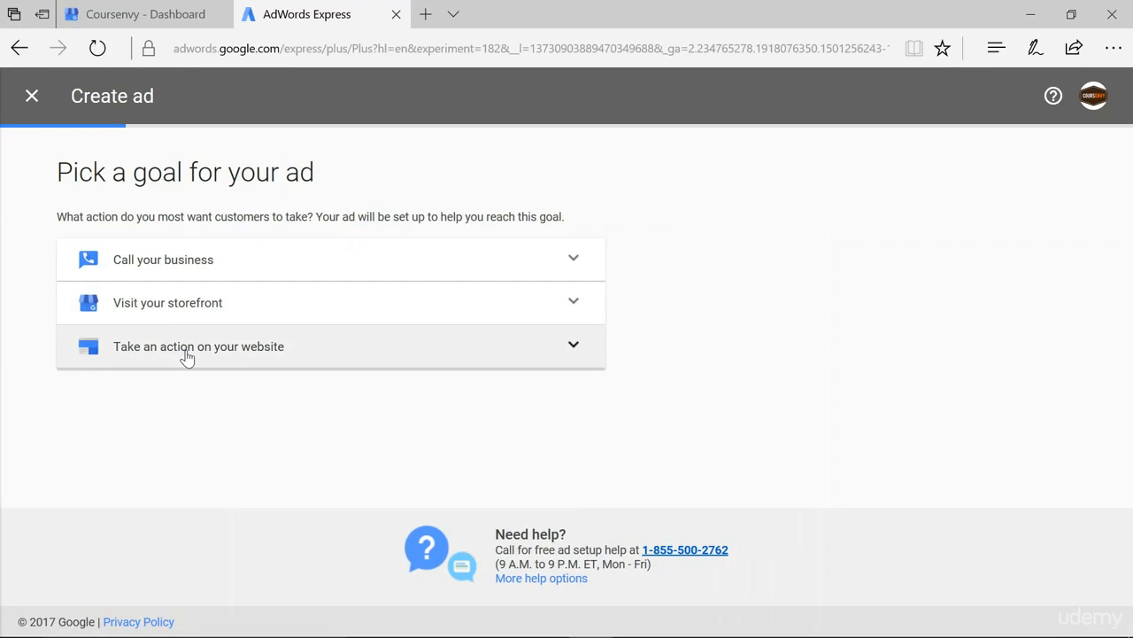
click(29, 98)
Go to adwords.google.com and sign in to the full AdWords account.
click(205, 48)
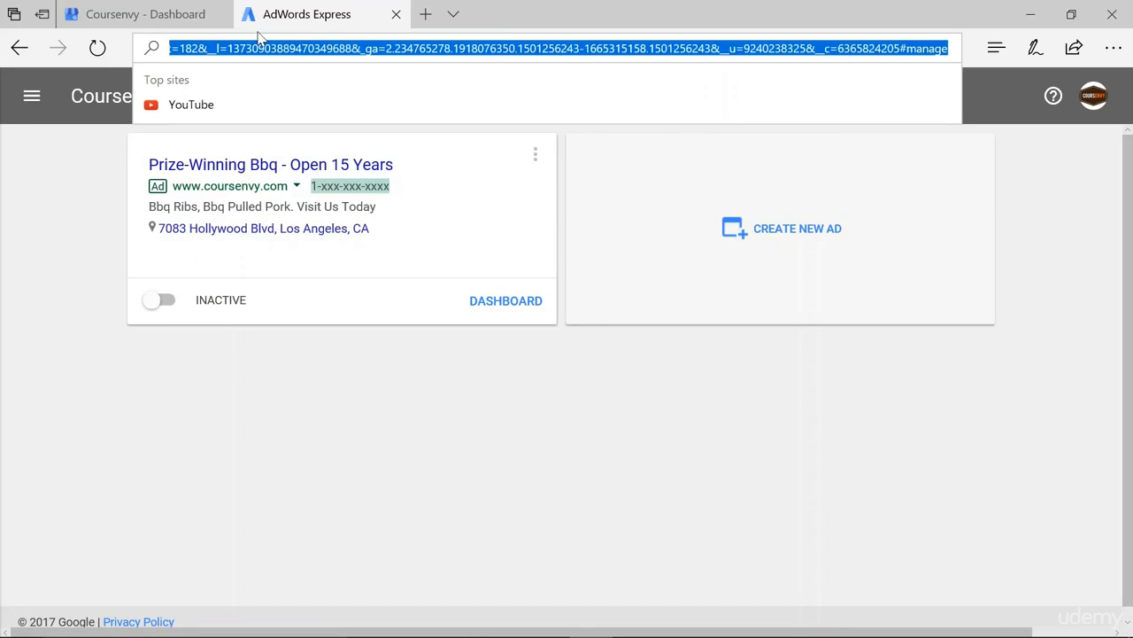
click(292, 48)
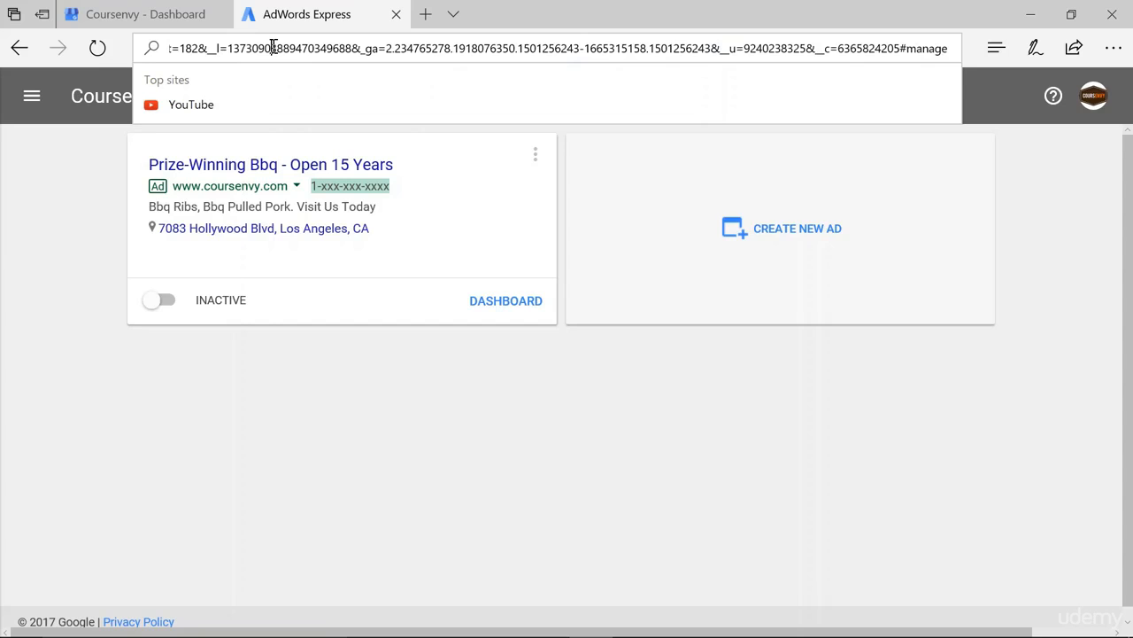
key(ctrl+a)
text(adw)
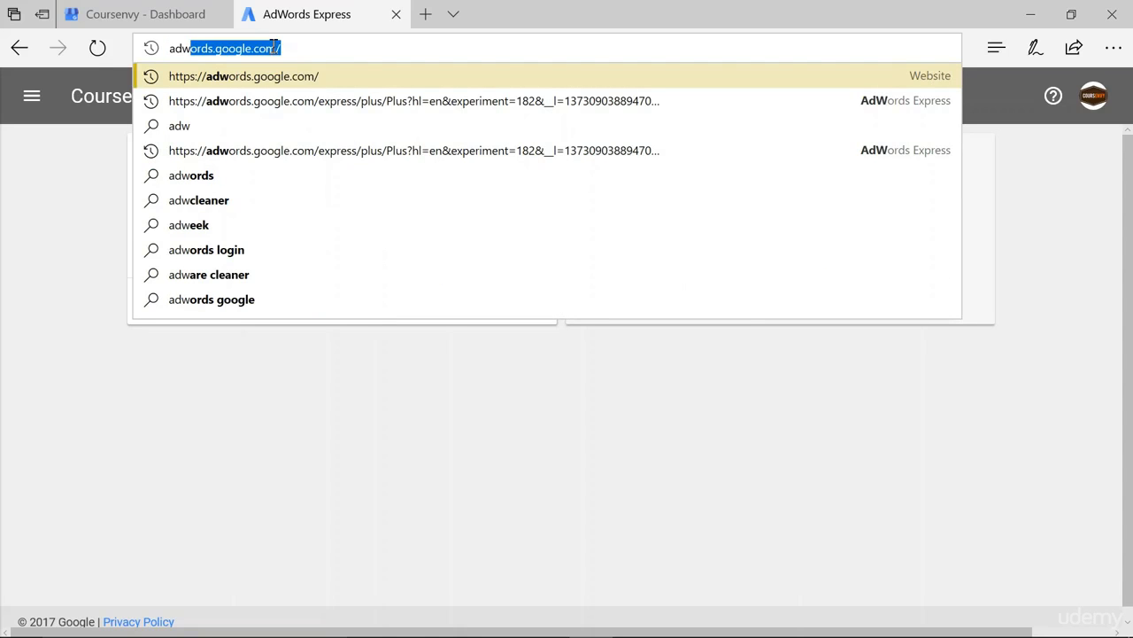
key(Return)
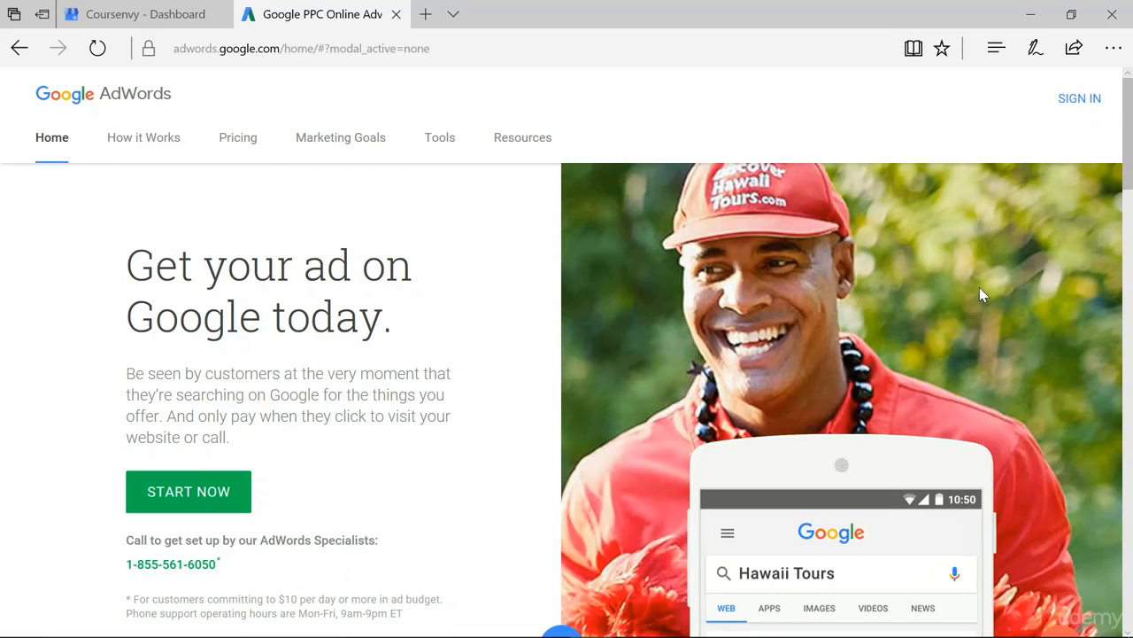
scroll(926, 353, down, 2)
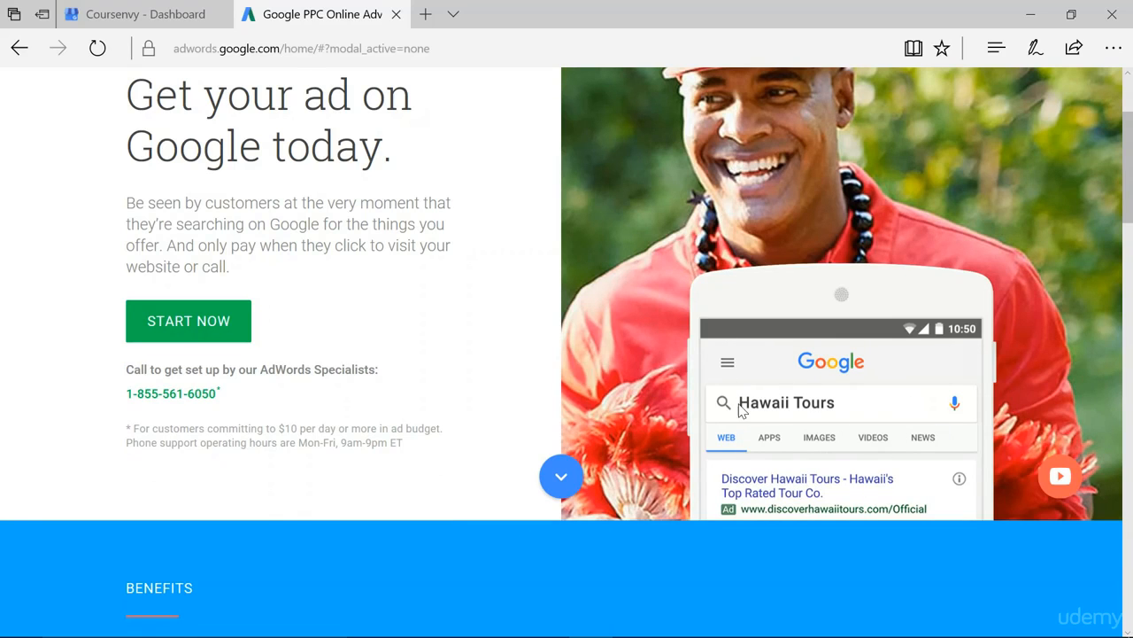
scroll(369, 378, up, 2)
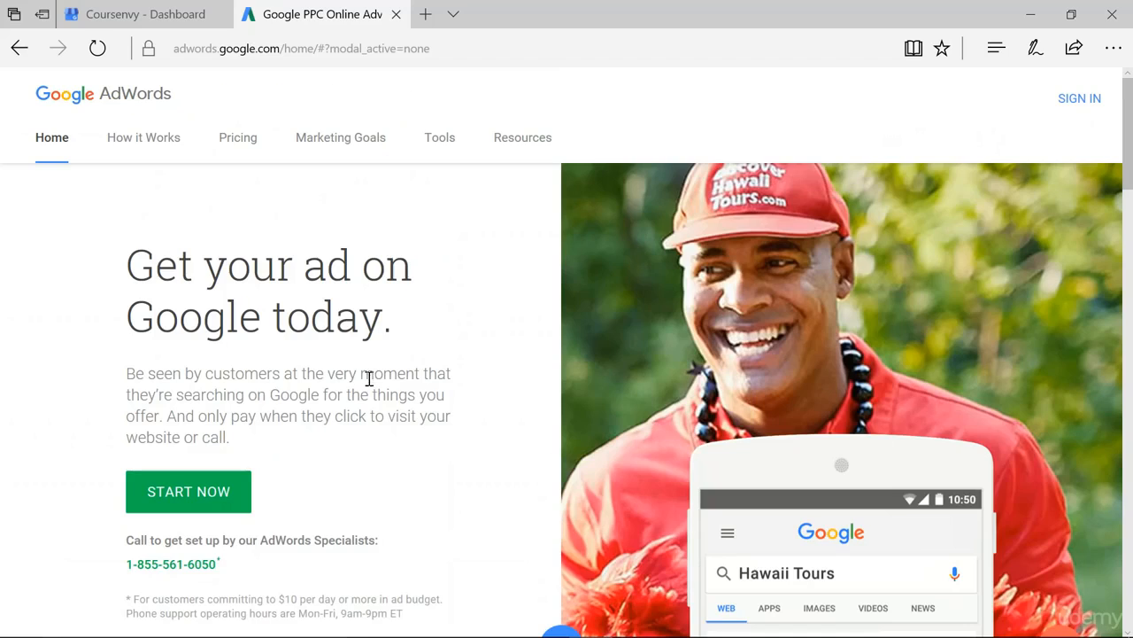
click(1070, 101)
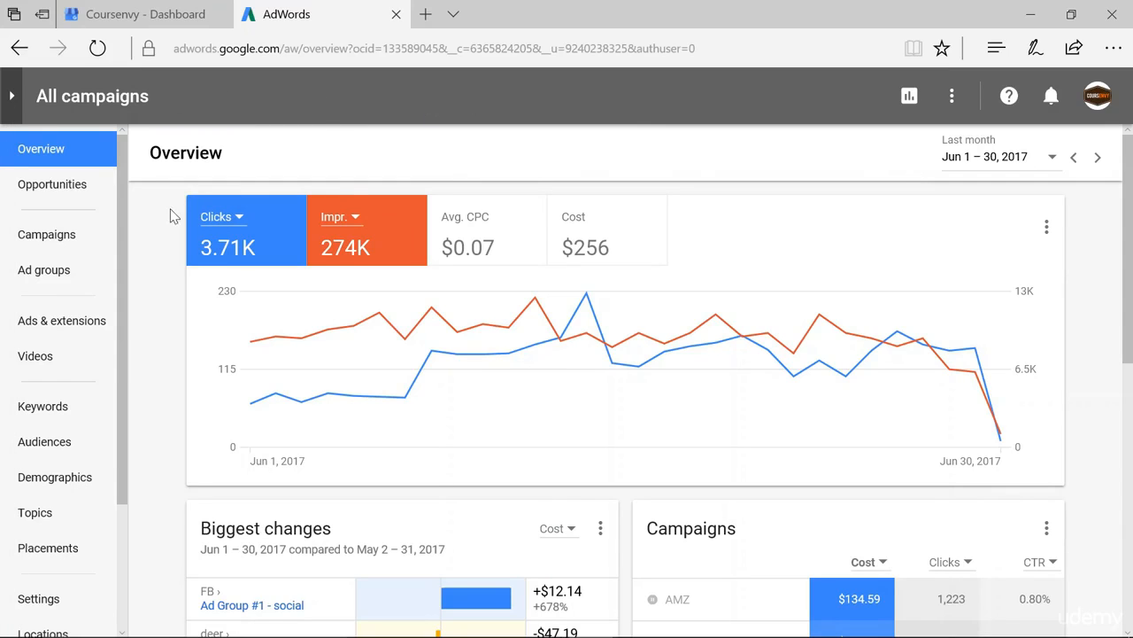
Start a new campaign of the Search Network type, checking the text ads in the Google results for social media marketing.
click(62, 243)
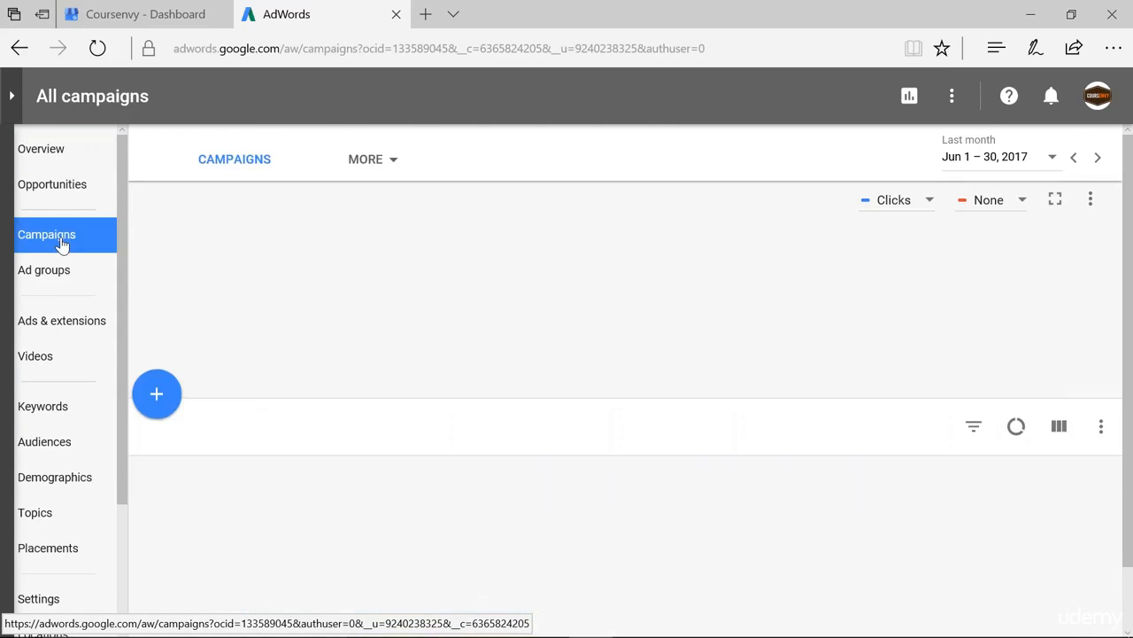
click(159, 383)
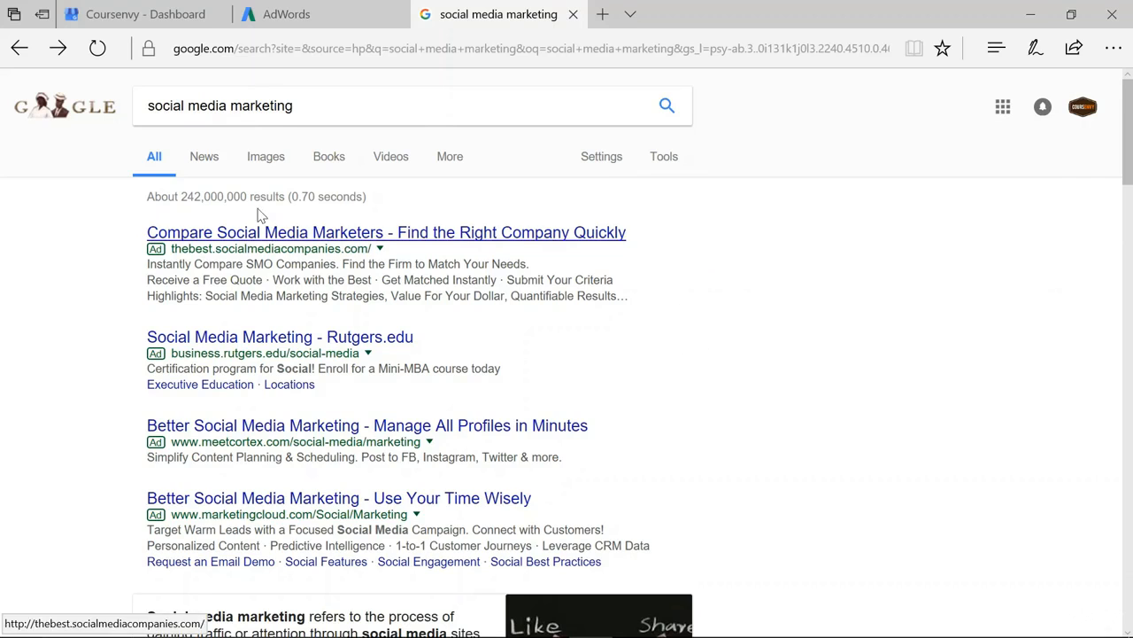
click(275, 14)
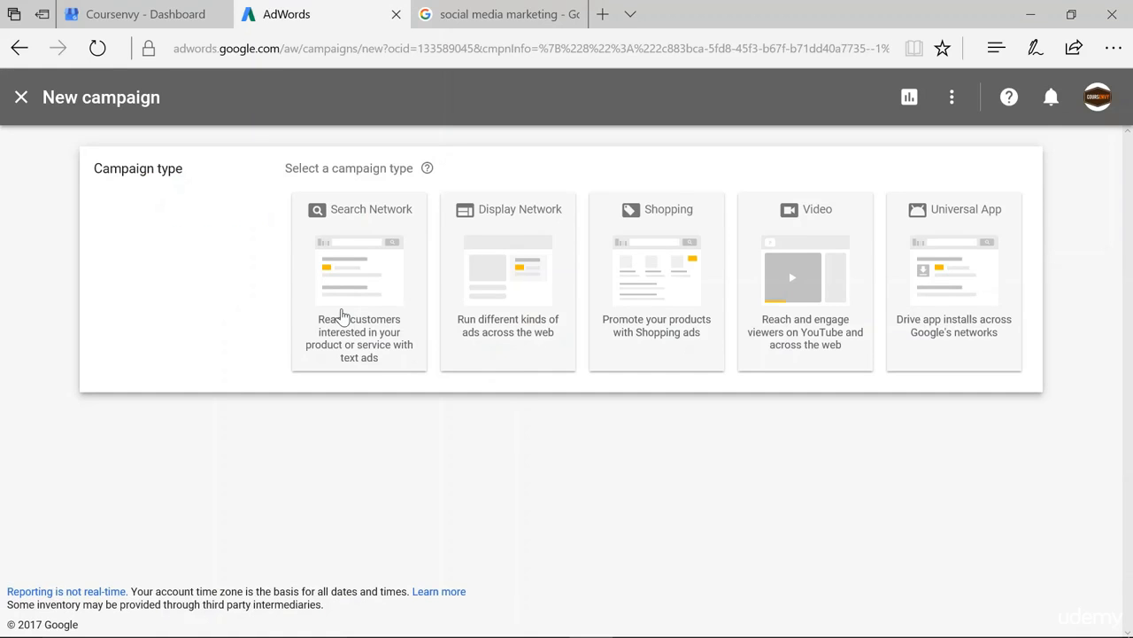
click(468, 16)
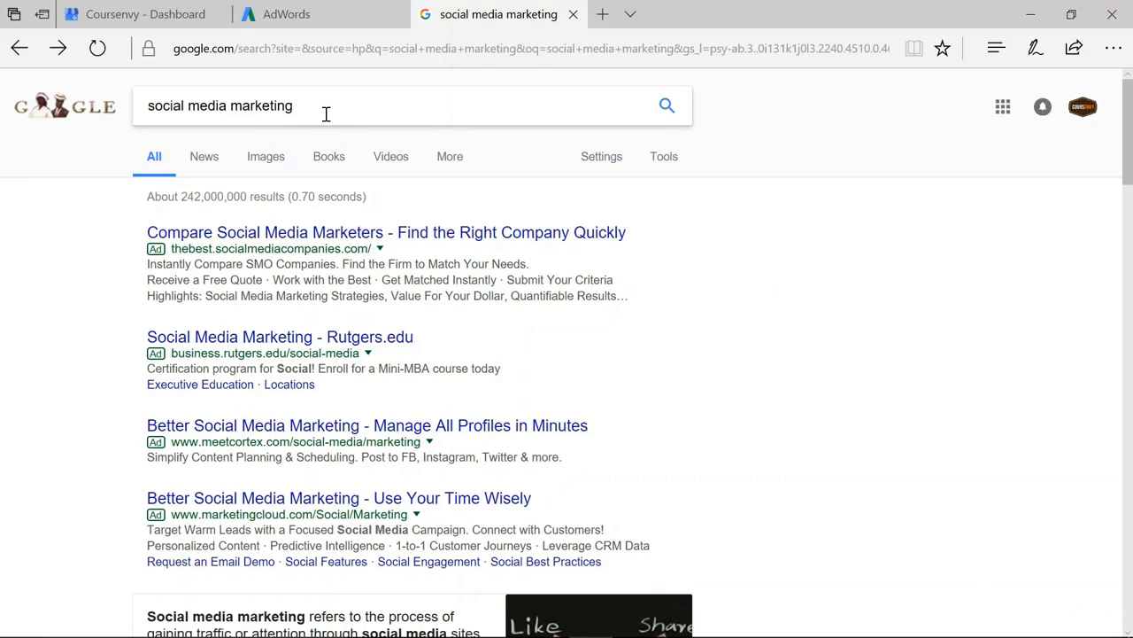
click(288, 16)
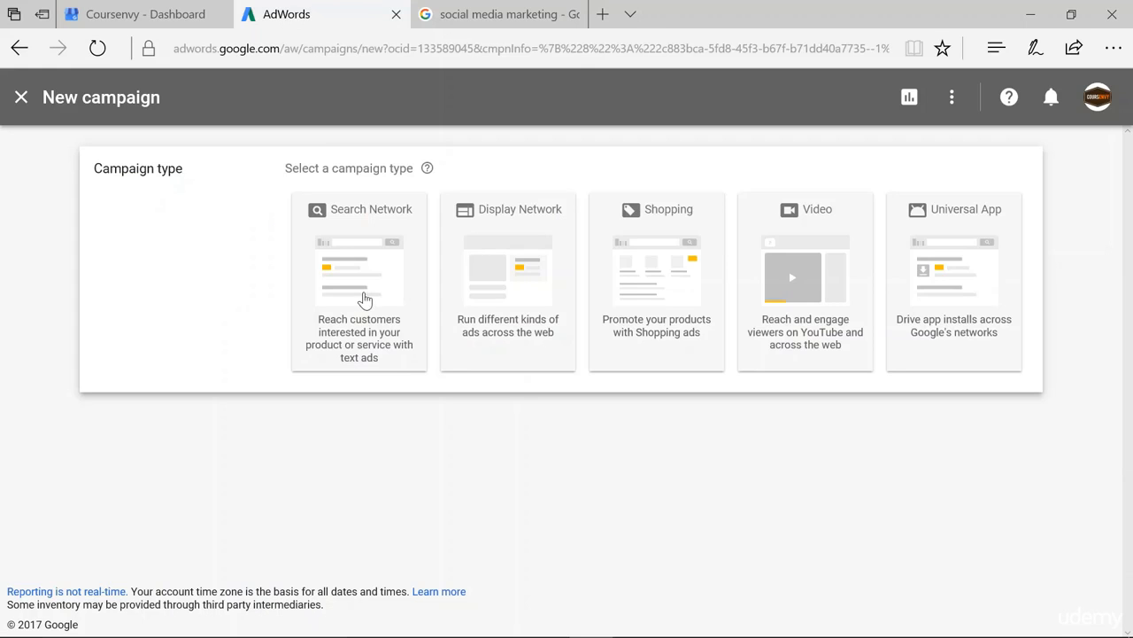
click(352, 278)
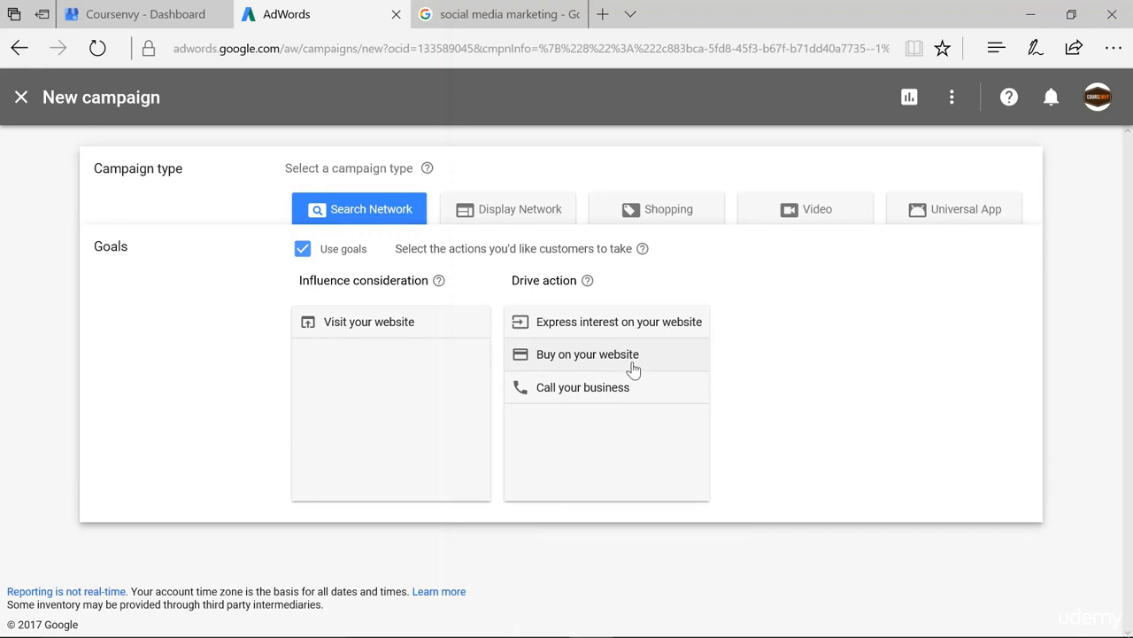
click(418, 328)
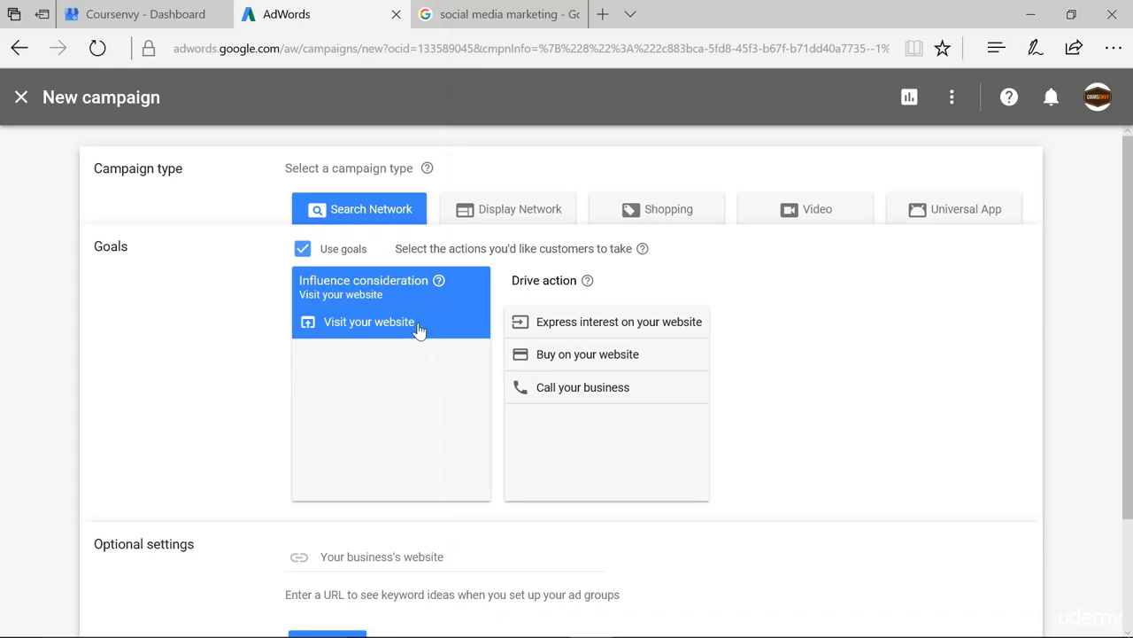
scroll(218, 392, down, 2)
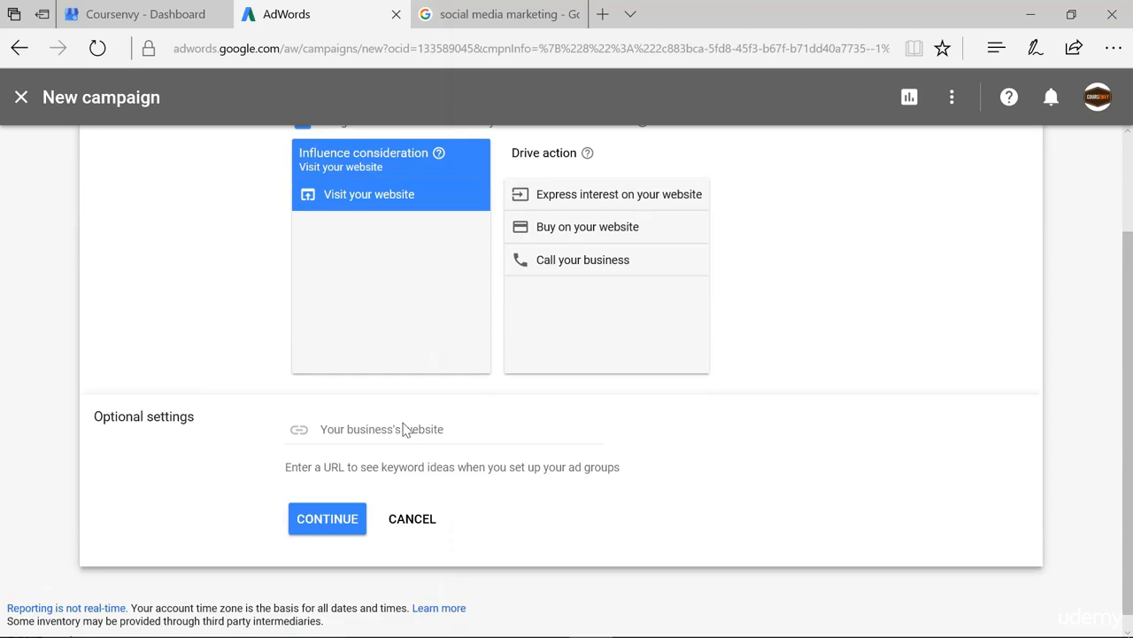
click(379, 433)
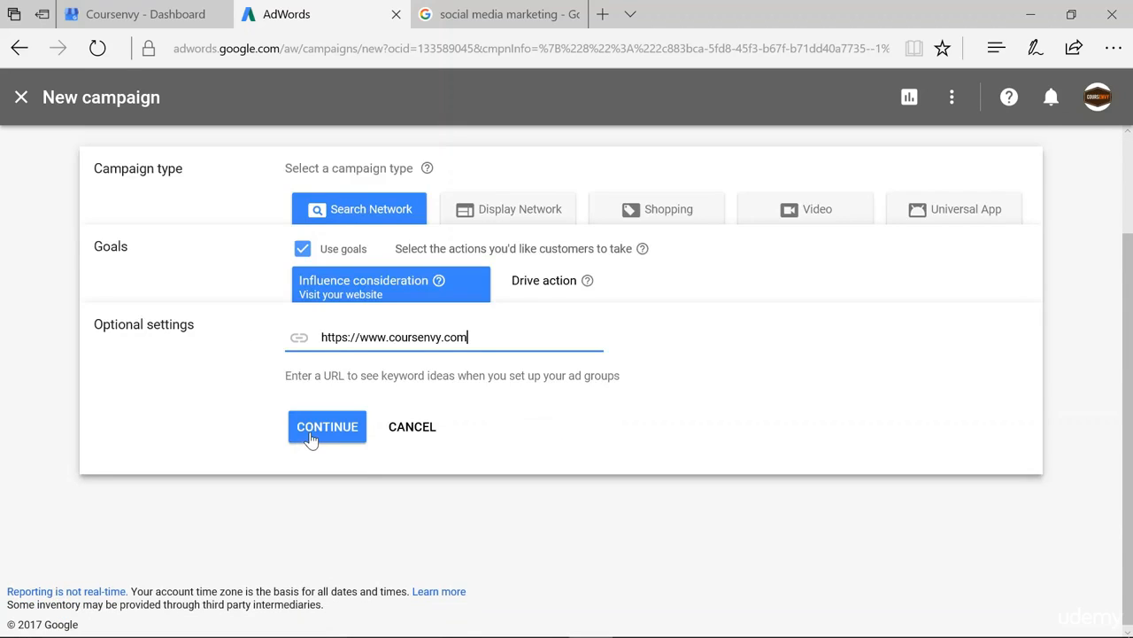
click(311, 432)
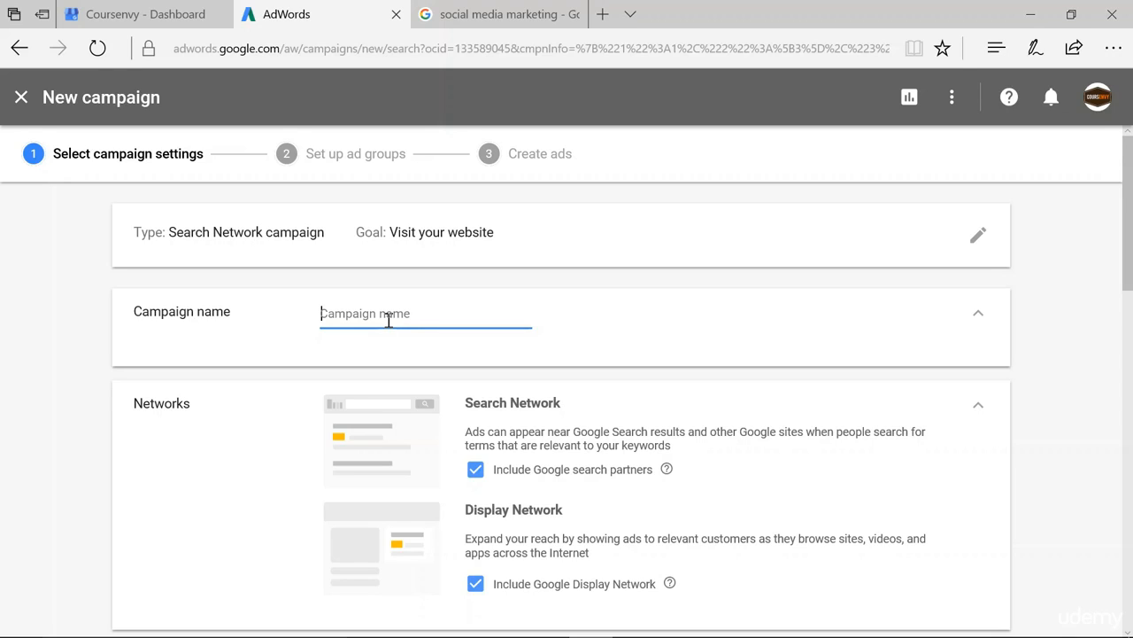
Name the campaign "SMM - 13-40 men" and exclude the Google Display Network, keeping Google search partners included.
text(SMM - 13-40 men)
scroll(286, 375, down, 3)
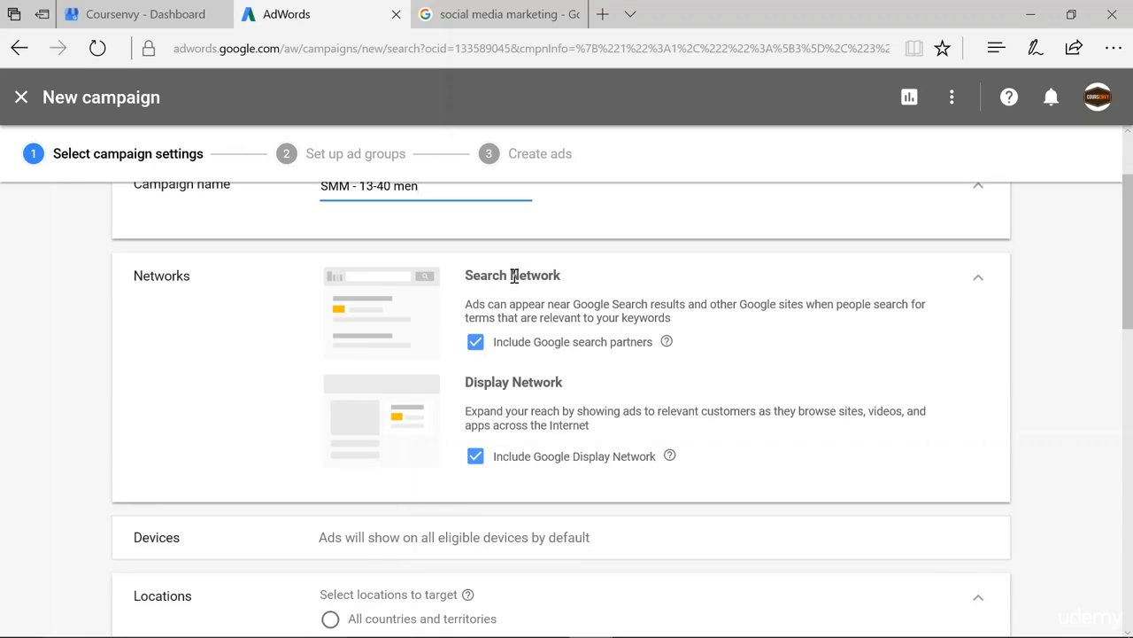
click(457, 13)
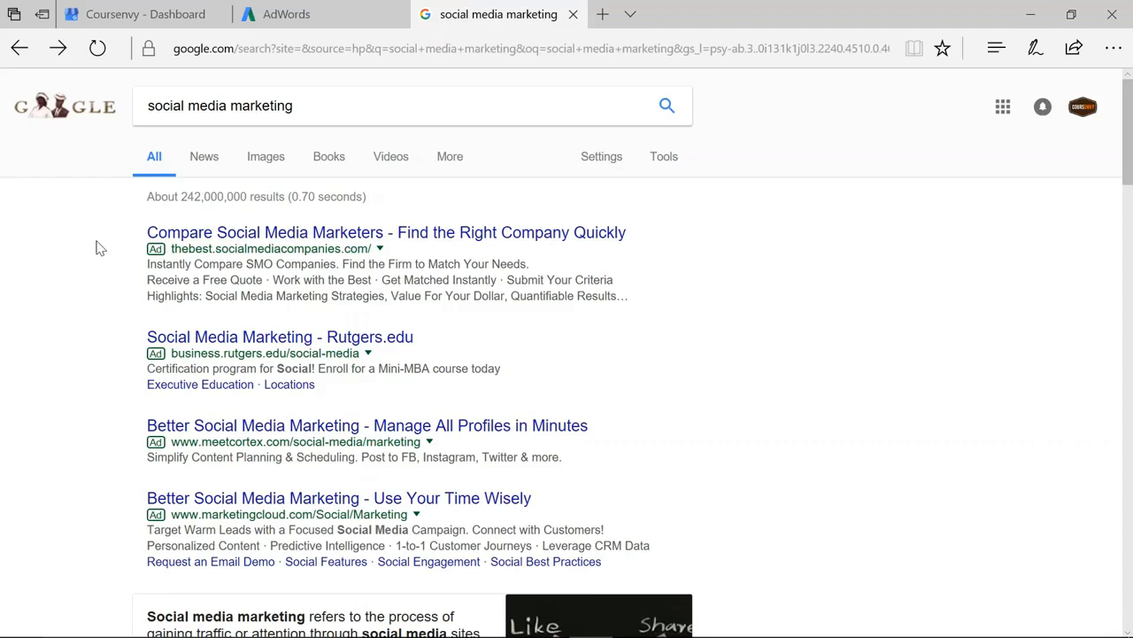
click(332, 12)
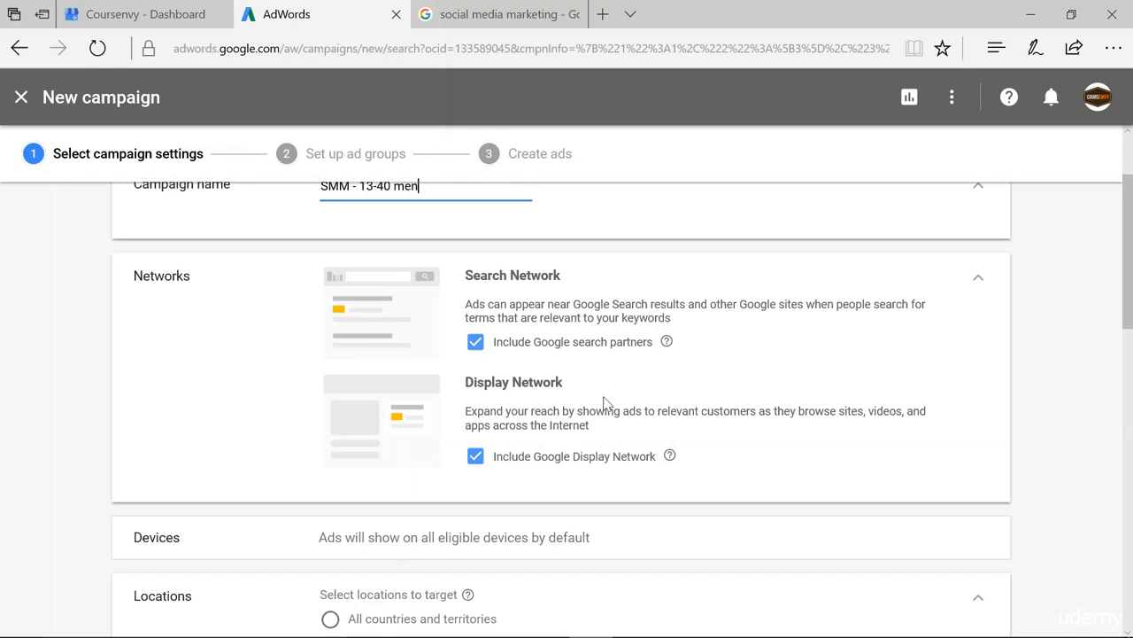
click(476, 456)
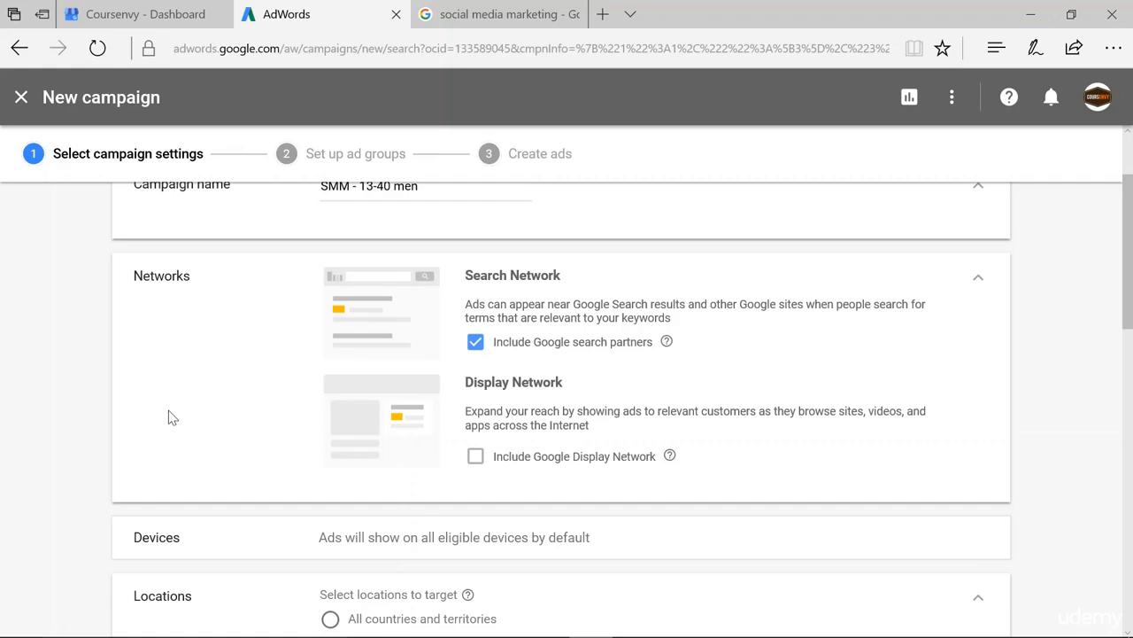
Keep the default location, language and bidding settings, set the daily budget to $5 and save the campaign settings.
scroll(152, 416, down, 4)
scroll(87, 447, up, 1)
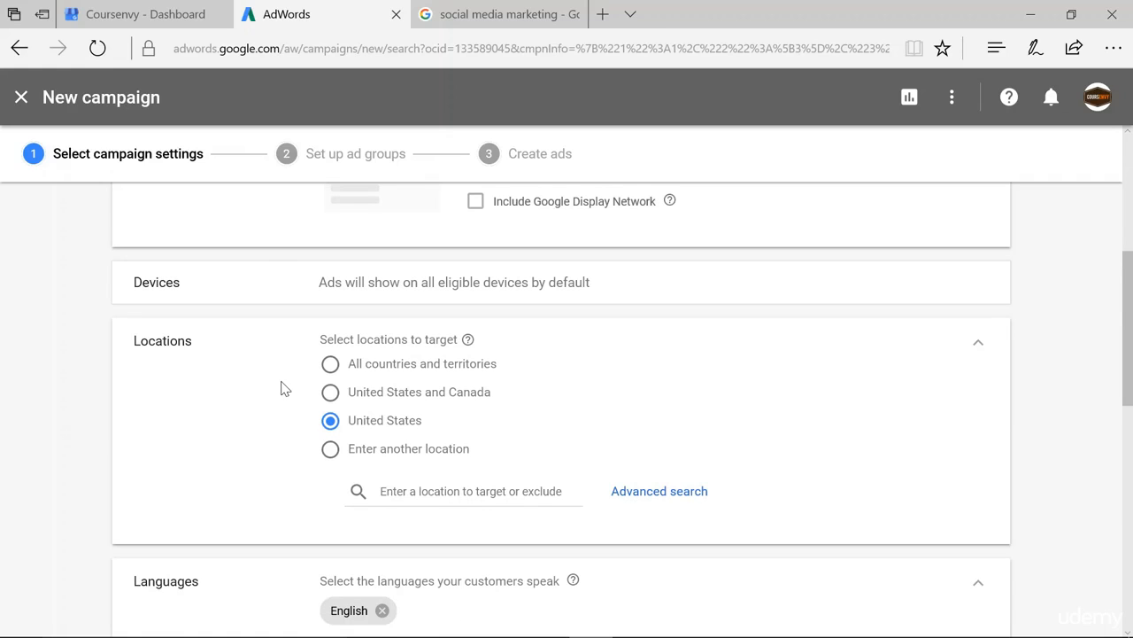
scroll(321, 413, down, 3)
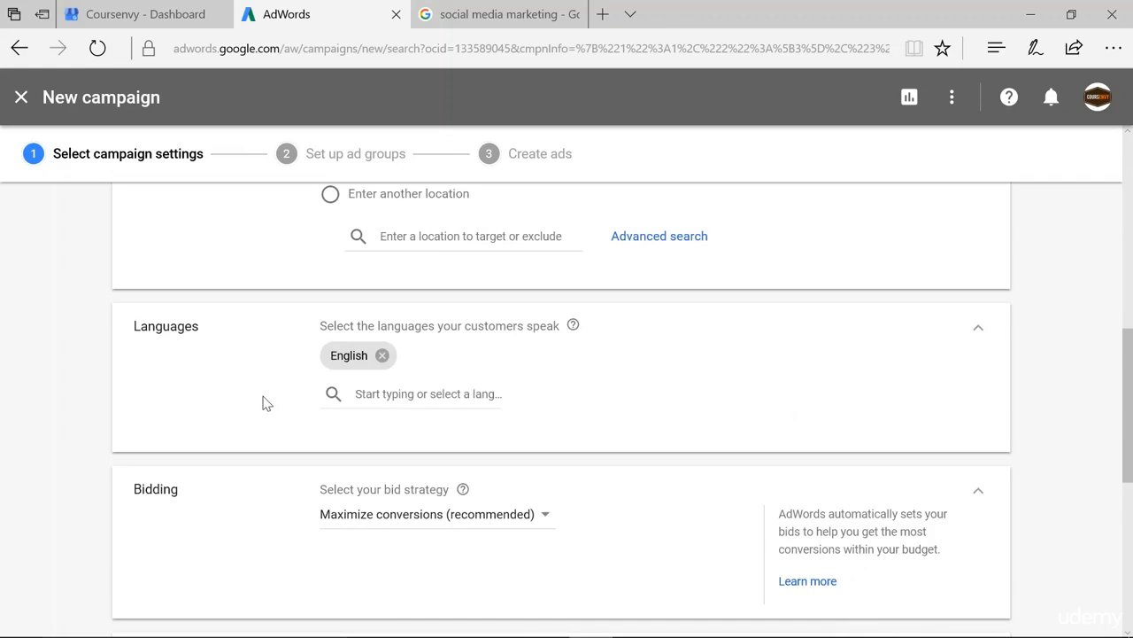
scroll(263, 399, down, 1)
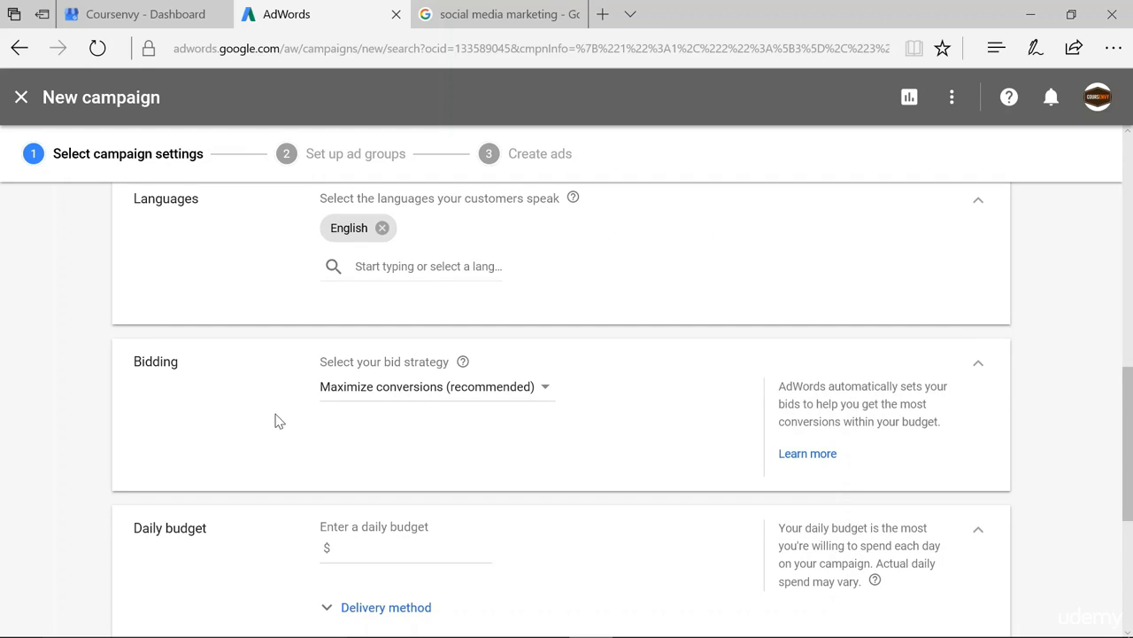
scroll(275, 423, down, 2)
click(435, 420)
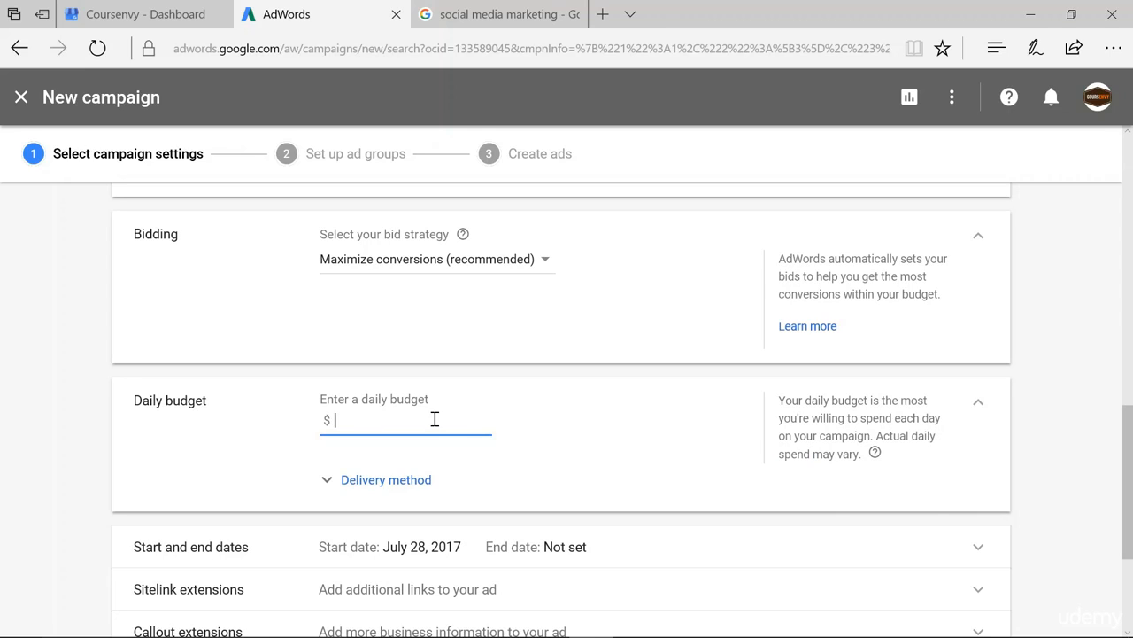
text(5)
scroll(468, 493, down, 3)
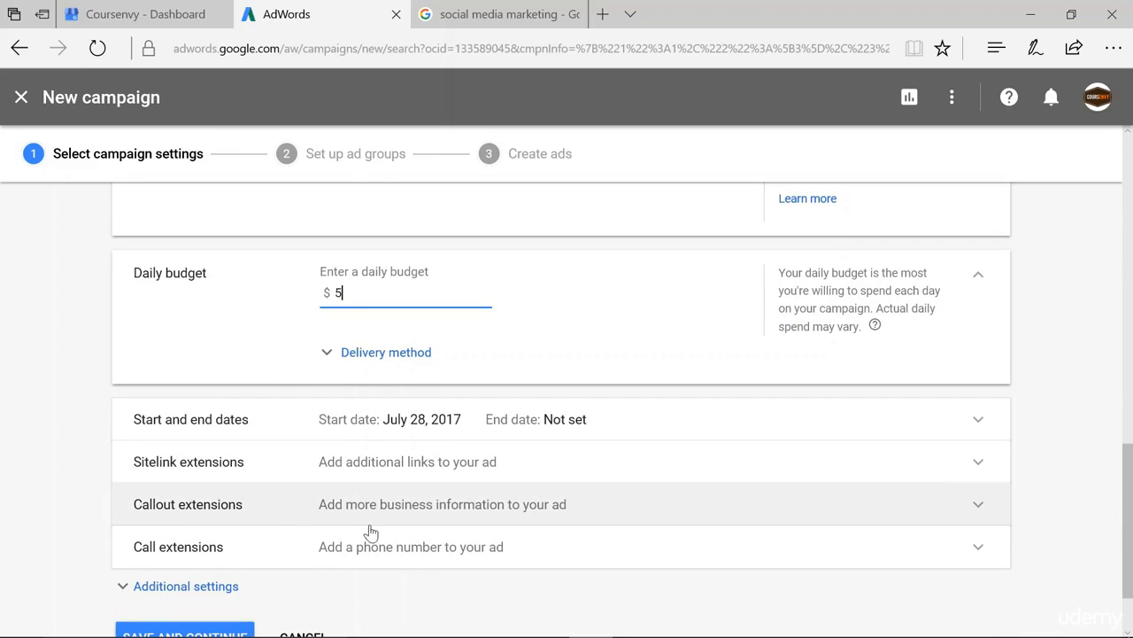
scroll(425, 549, down, 2)
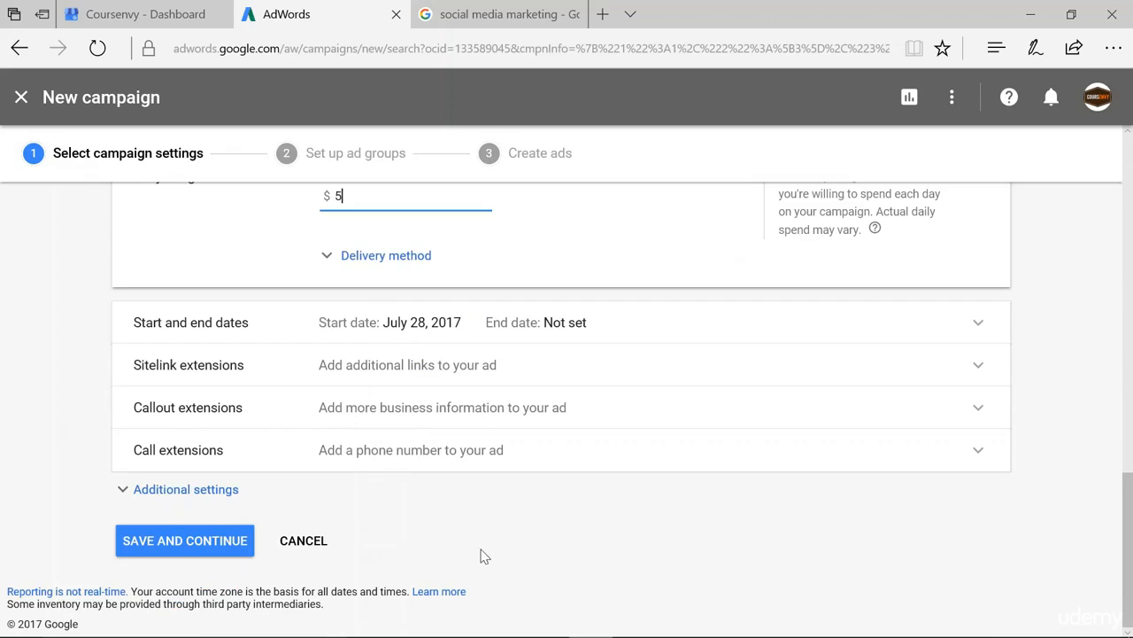
click(192, 543)
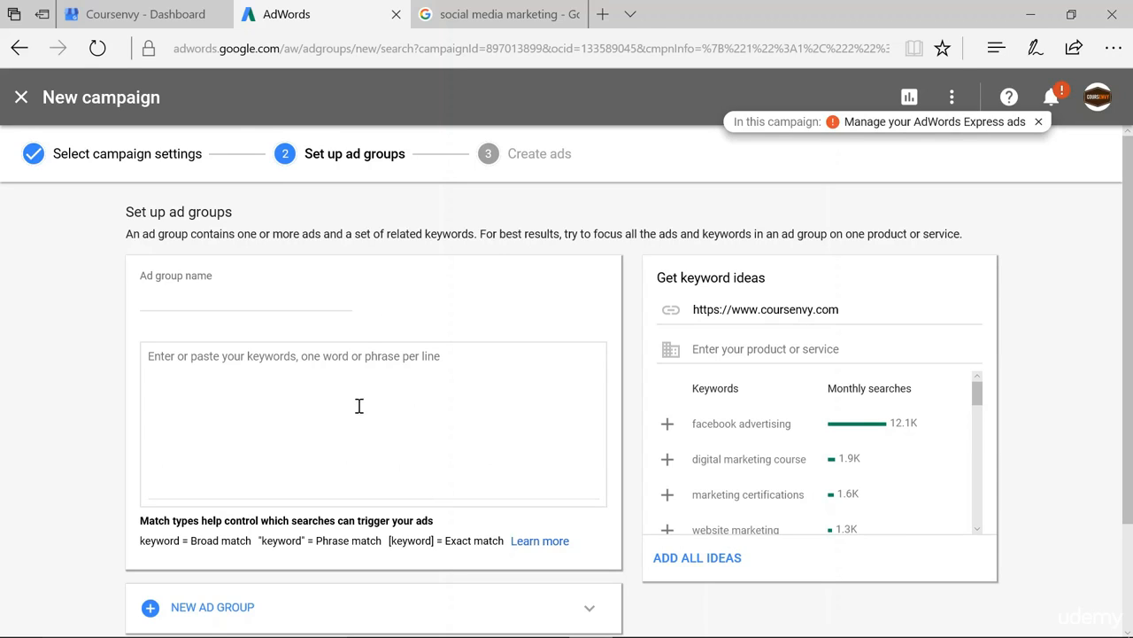
Set up an ad group named smm with the keyword "social media marketing" and save it.
click(257, 296)
text(smm)
click(212, 392)
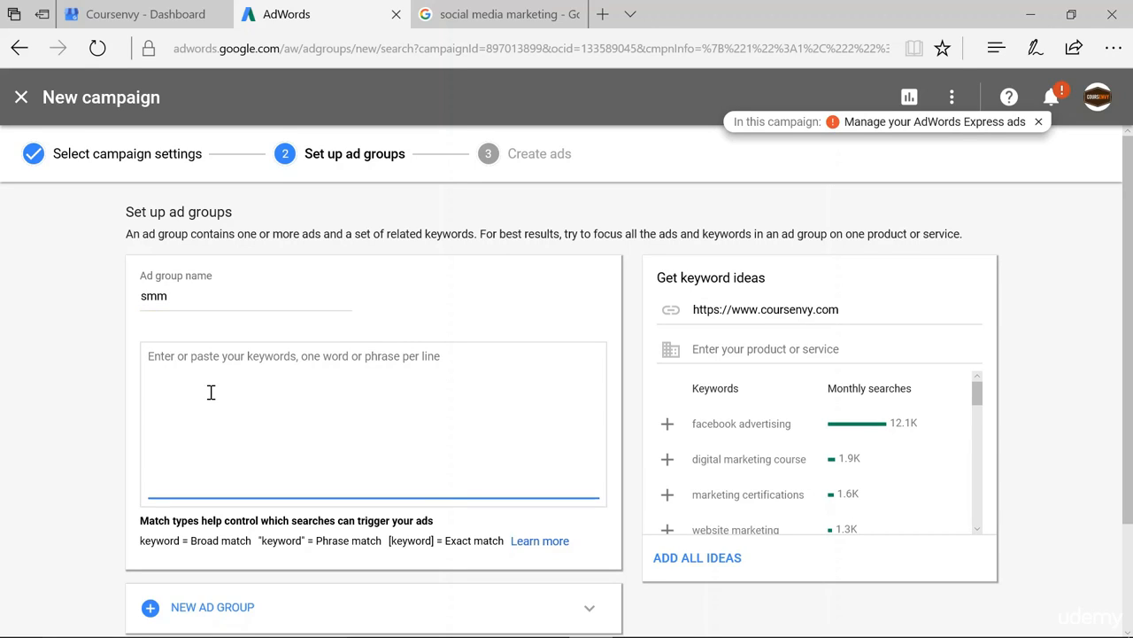
text(social media marketing)
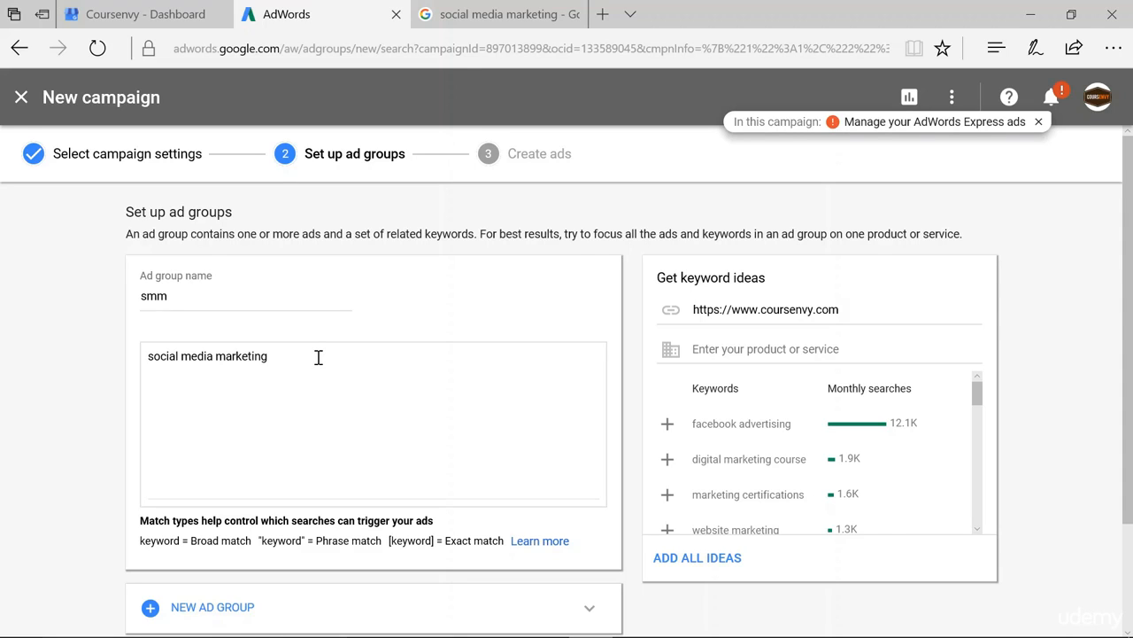
scroll(215, 350, down, 2)
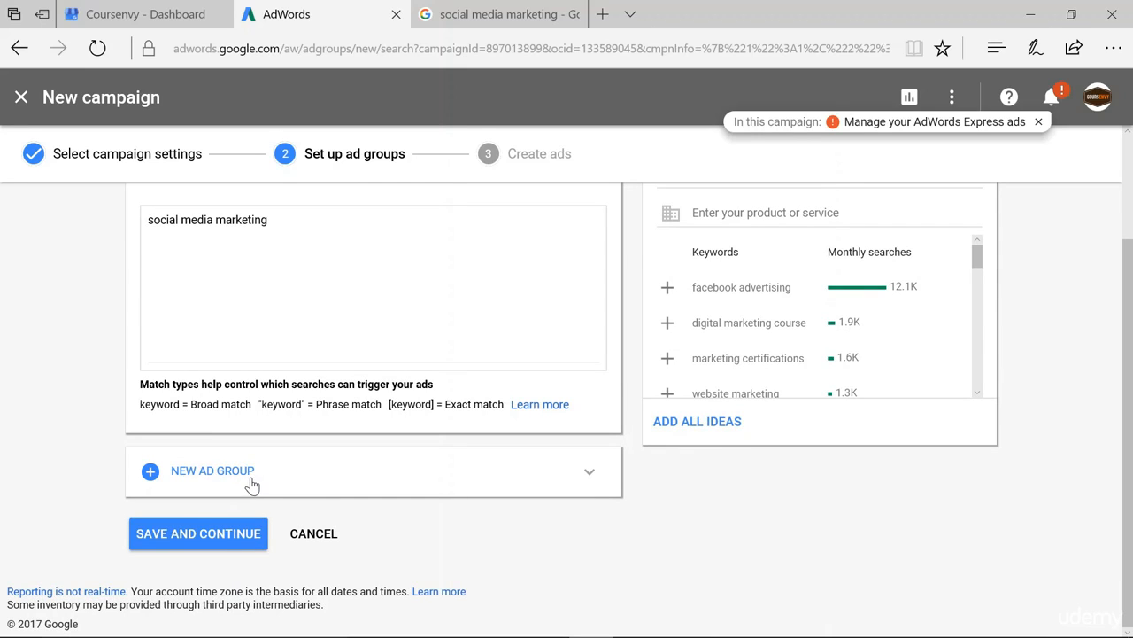
scroll(486, 339, up, 2)
scroll(304, 320, down, 2)
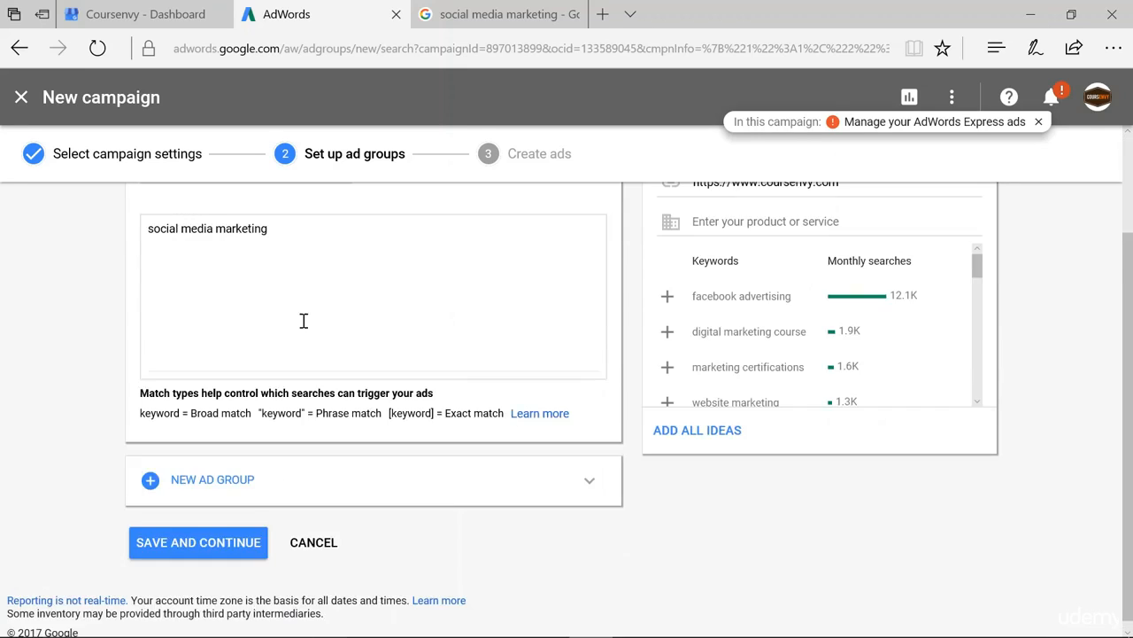
click(173, 534)
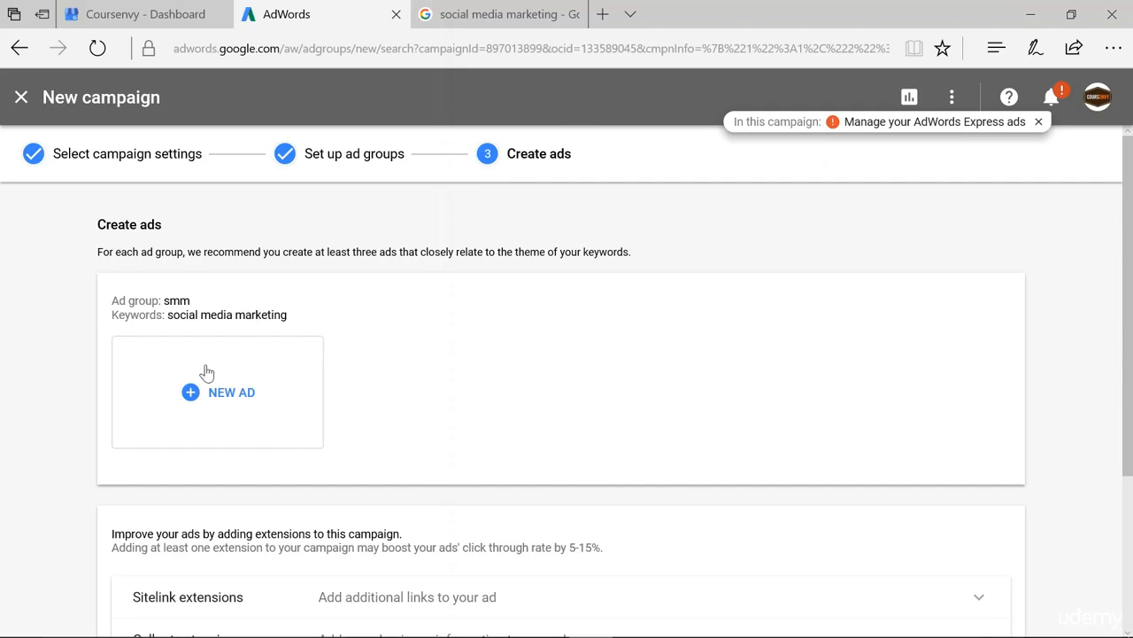
Start a new text ad for the smm ad group with the headlines "Social Meda Marketing" and "Mastery Course".
click(210, 394)
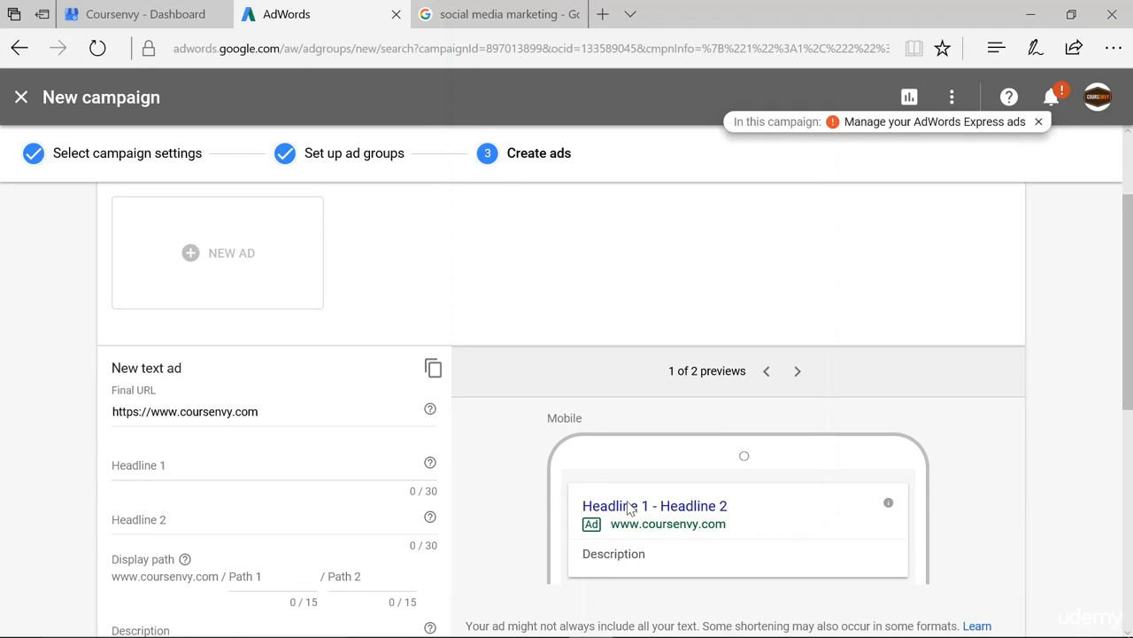
click(134, 461)
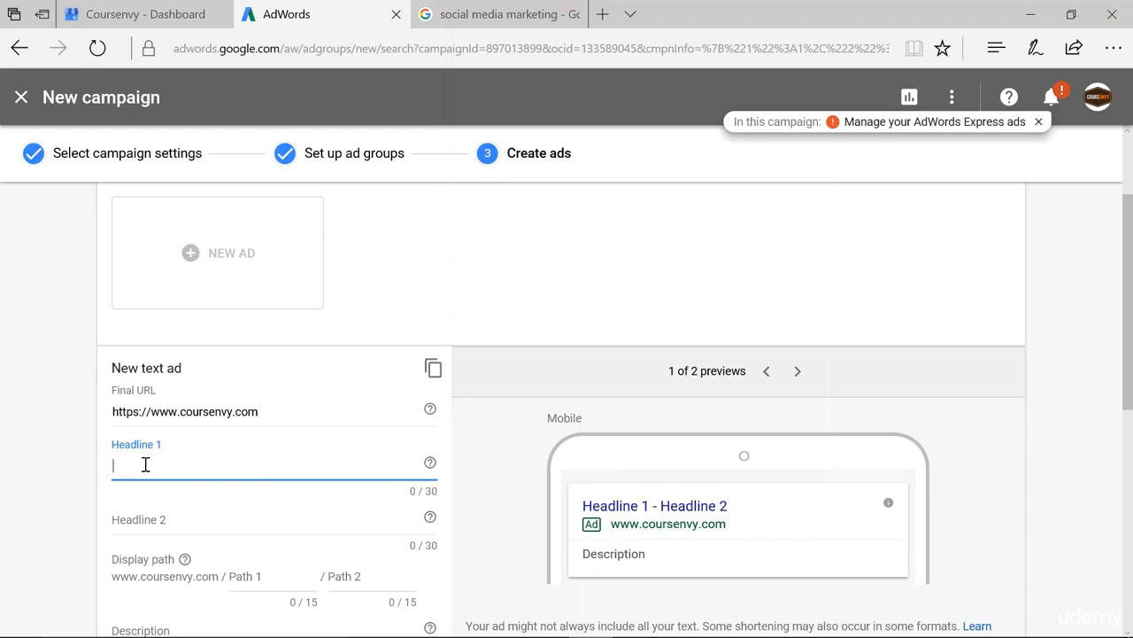
text(Social Meda Marketing)
key(Tab)
text(Mastery Course)
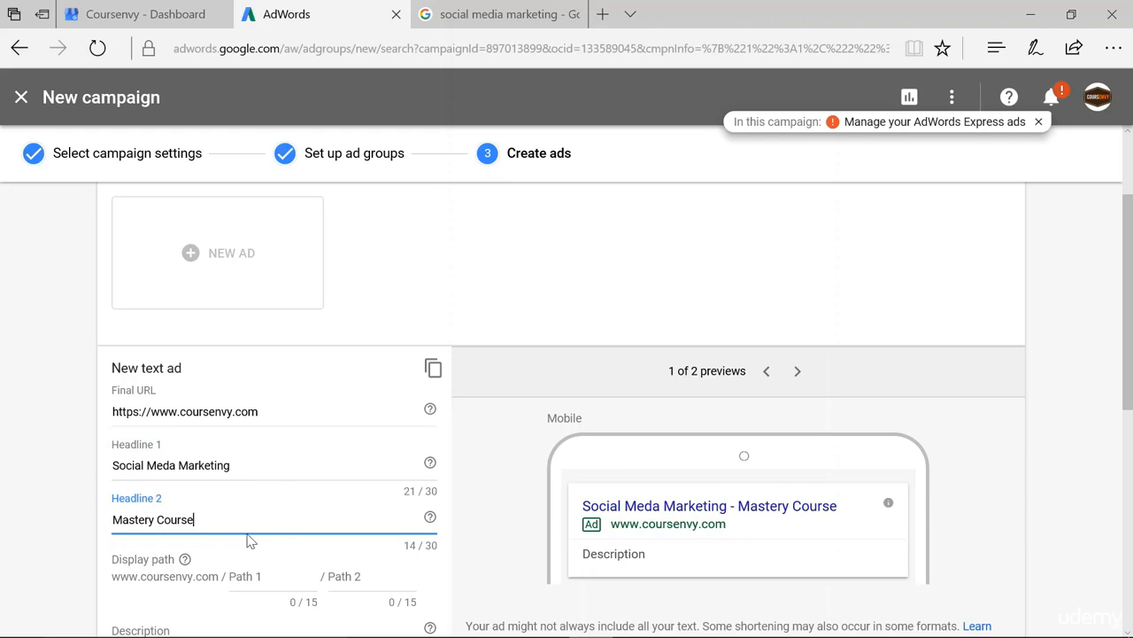
scroll(51, 504, down, 1)
scroll(151, 410, up, 1)
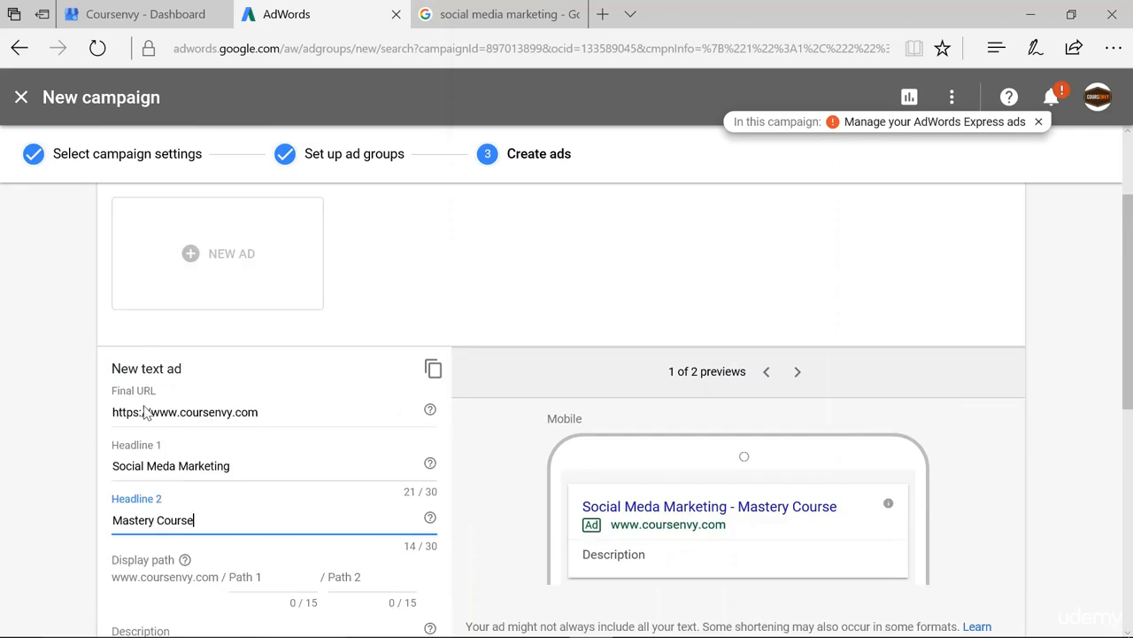
Enter the ad description "Learn PPC ads on 10+ social media networks! Join our course for just $10!" and finish the ad.
scroll(146, 413, down, 1)
click(179, 515)
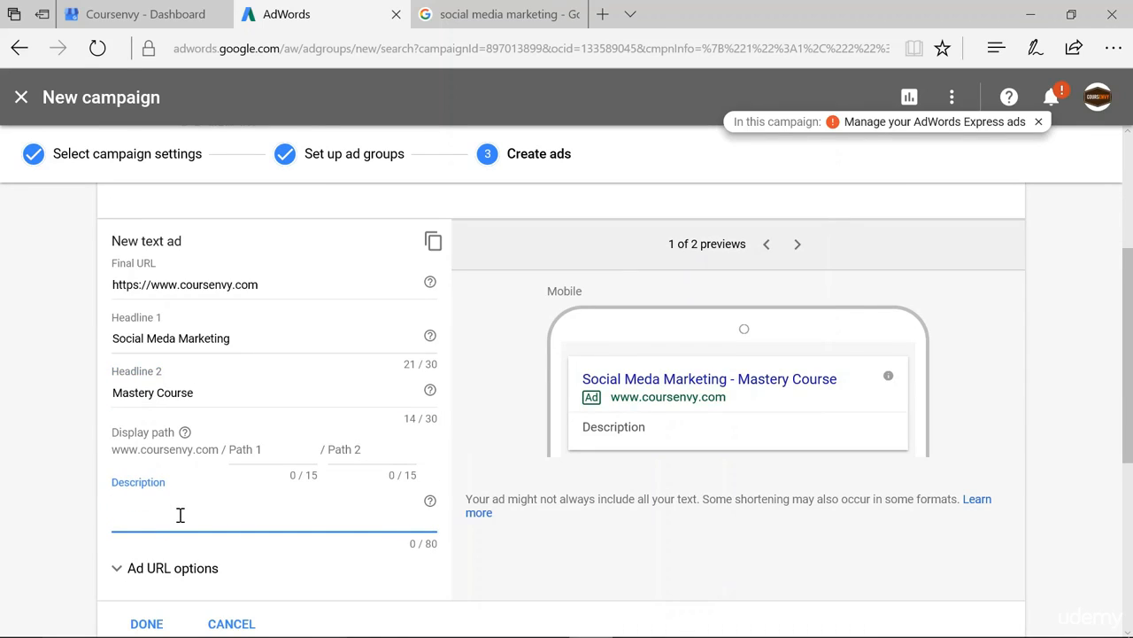
text(Learn PPC ads on 10+ social media networks!)
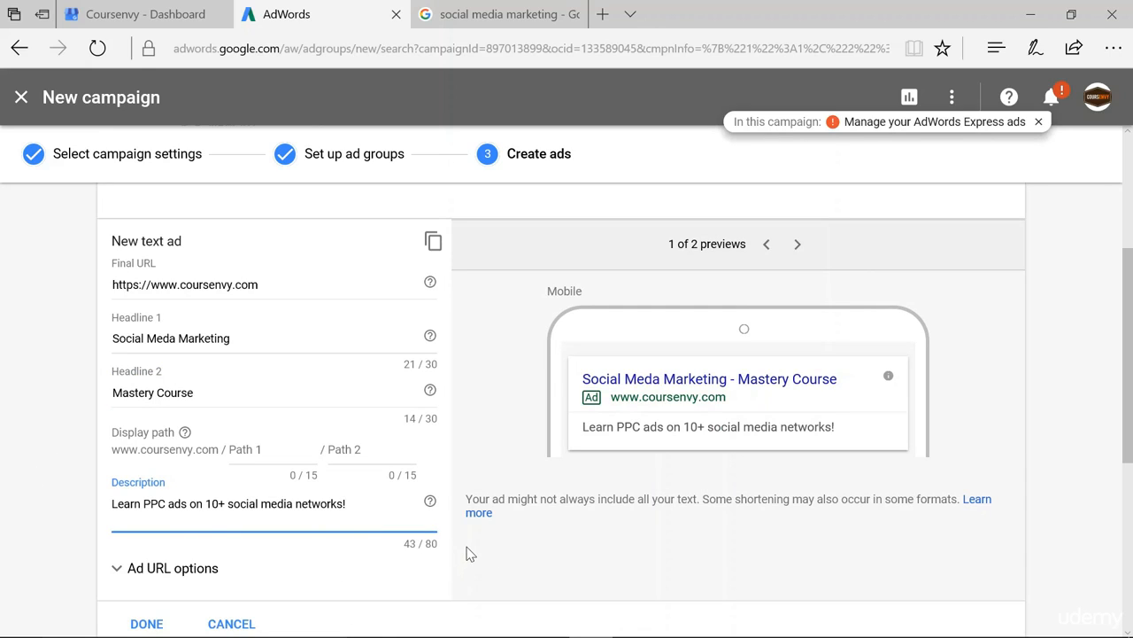
text(Join our course for just $10!)
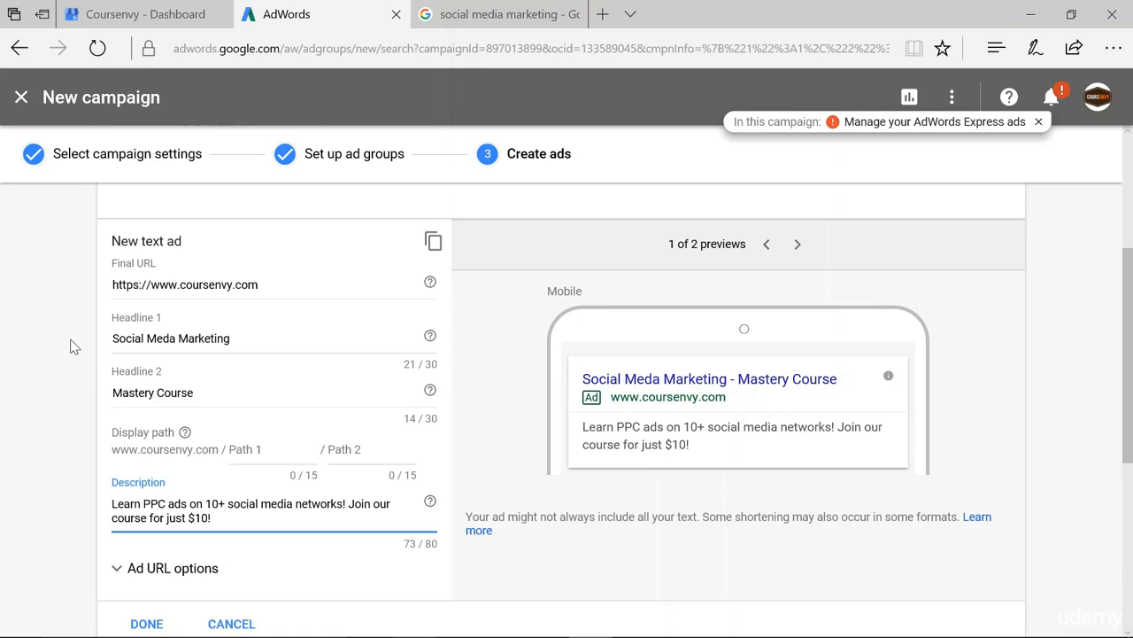
scroll(26, 367, down, 3)
scroll(29, 372, up, 3)
scroll(38, 389, down, 2)
click(142, 497)
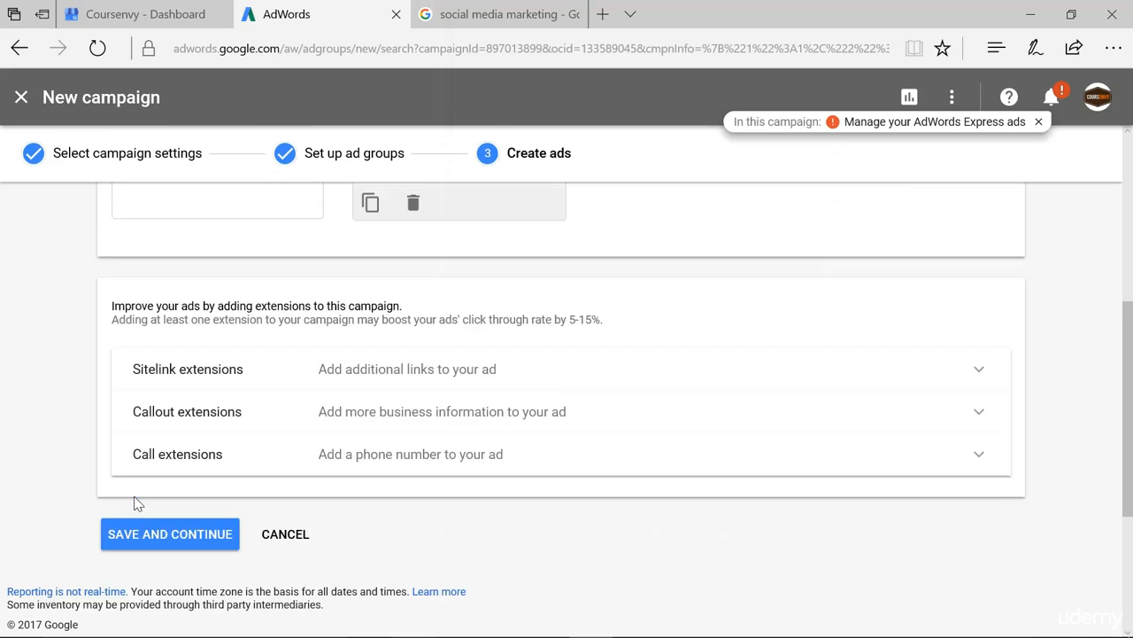
Save the new campaign's ad without adding any extensions and continue to the campaign.
scroll(173, 248, up, 3)
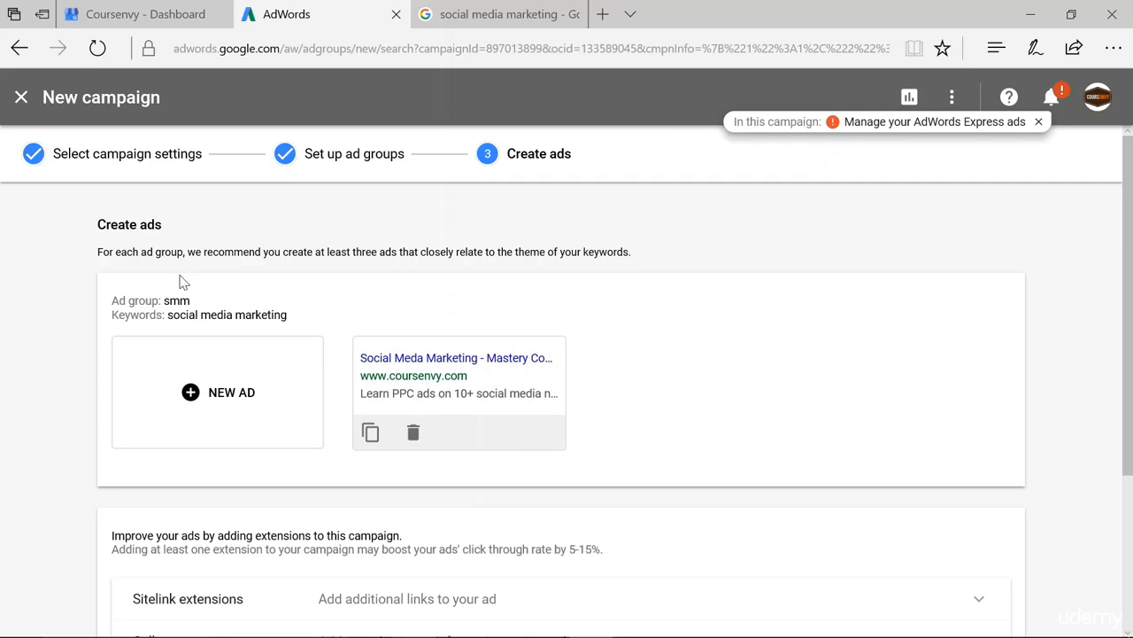
scroll(232, 283, down, 3)
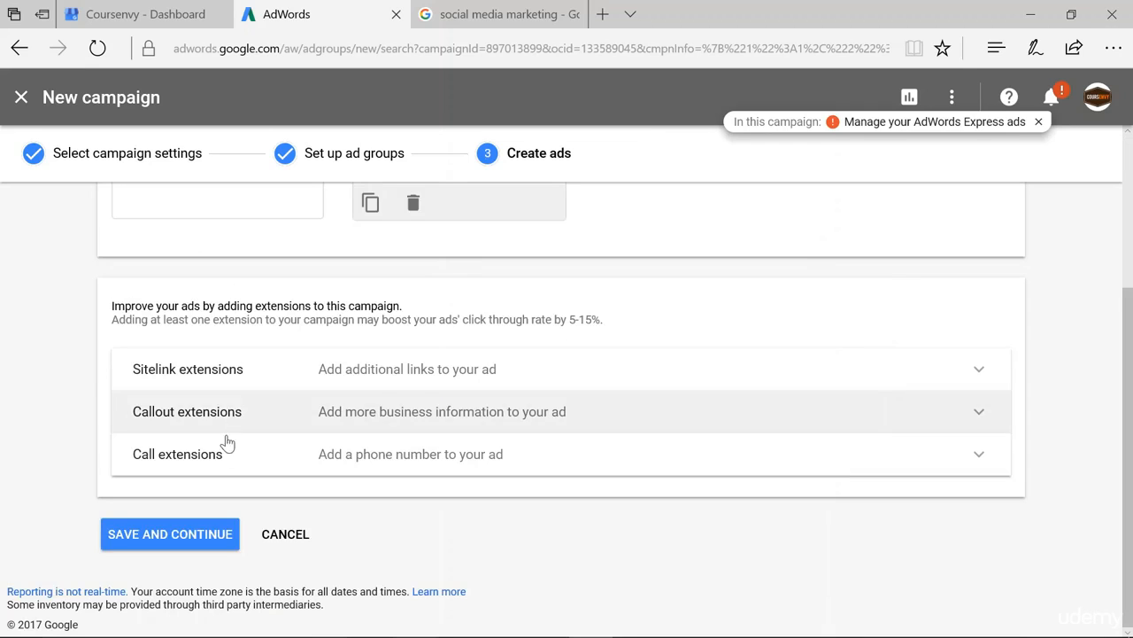
click(188, 540)
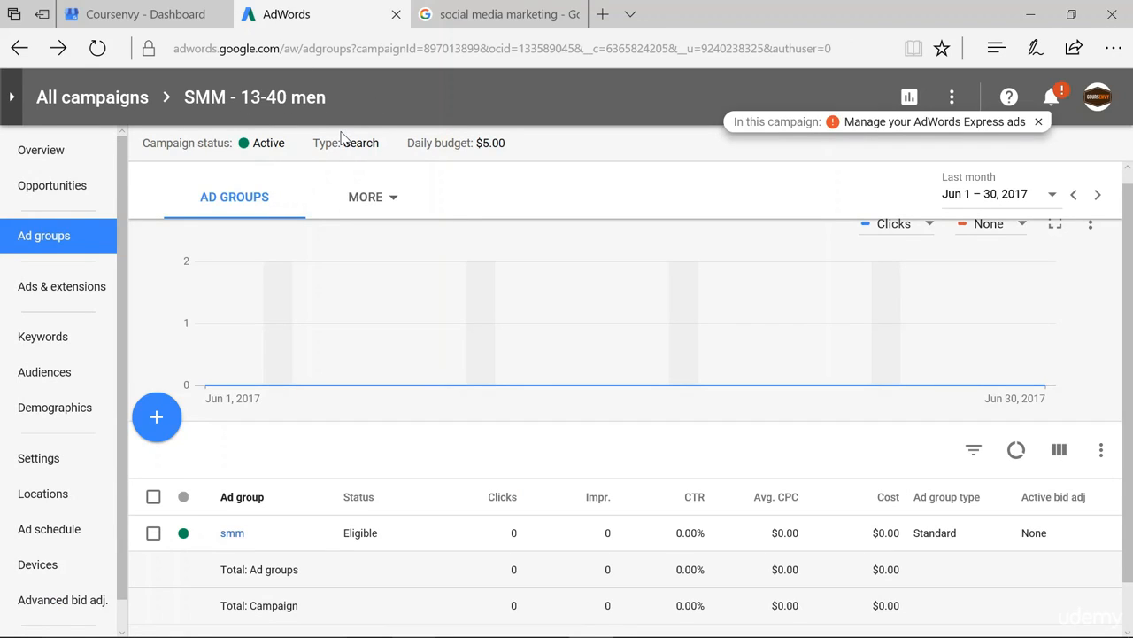
Edit the demographic exclusions of the SMM - 13-40 men campaign and exclude the Female and Unknown genders.
click(92, 98)
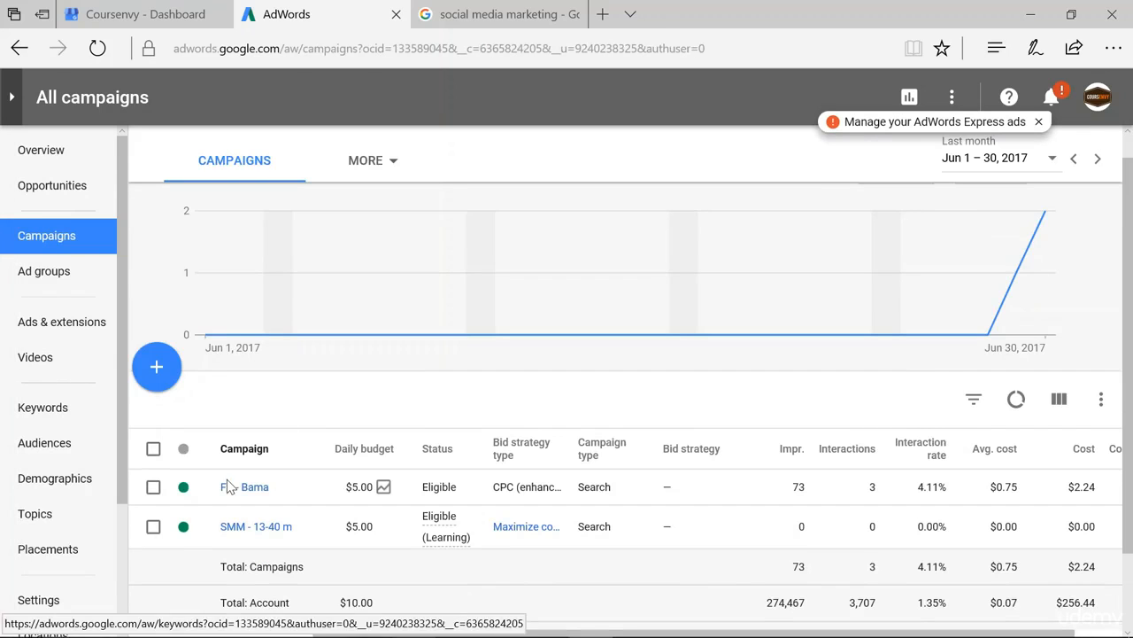
click(263, 528)
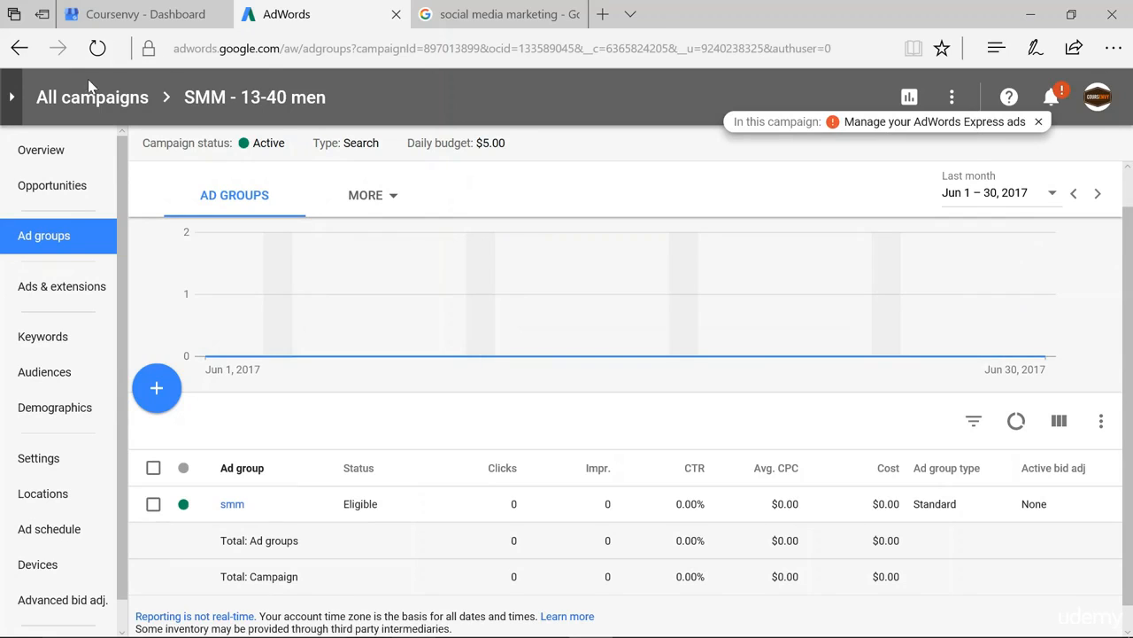
click(59, 409)
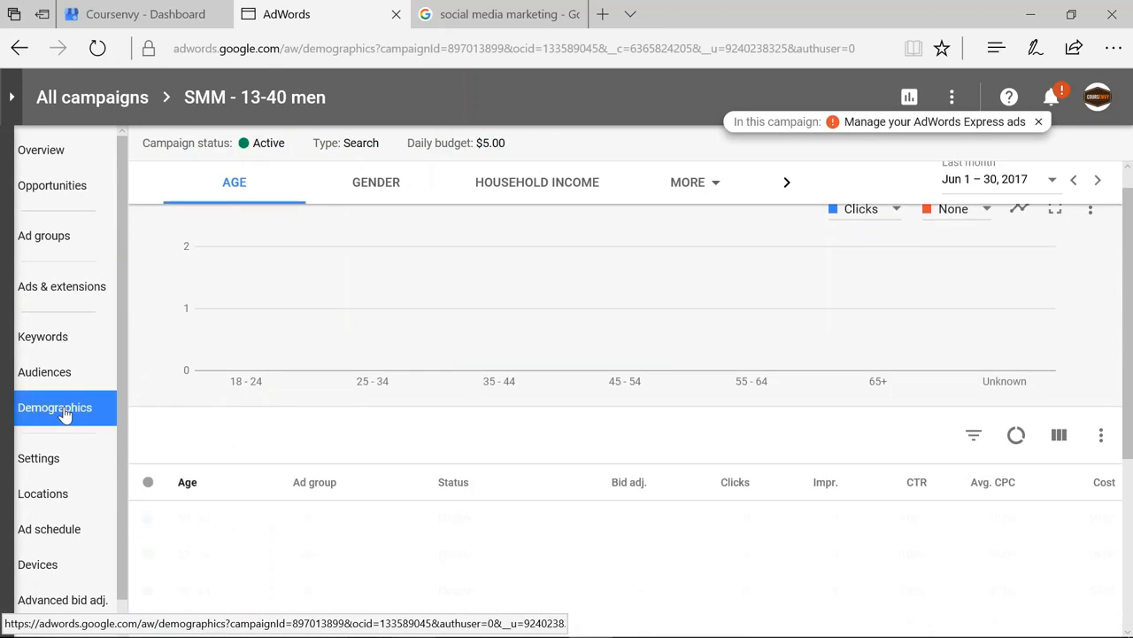
click(733, 195)
click(737, 241)
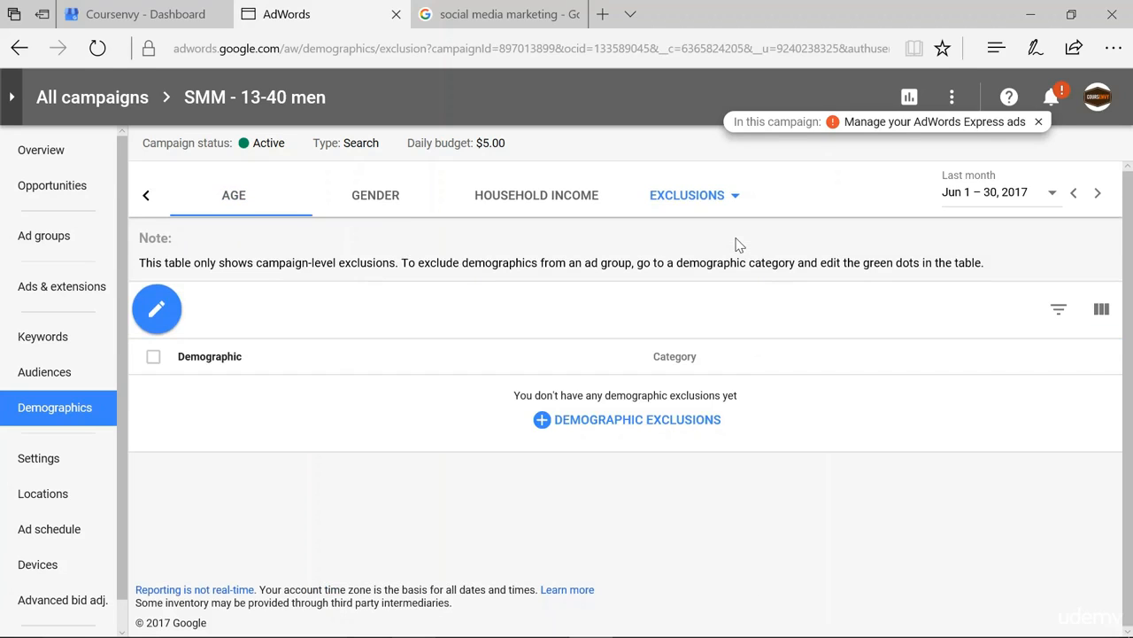
click(159, 312)
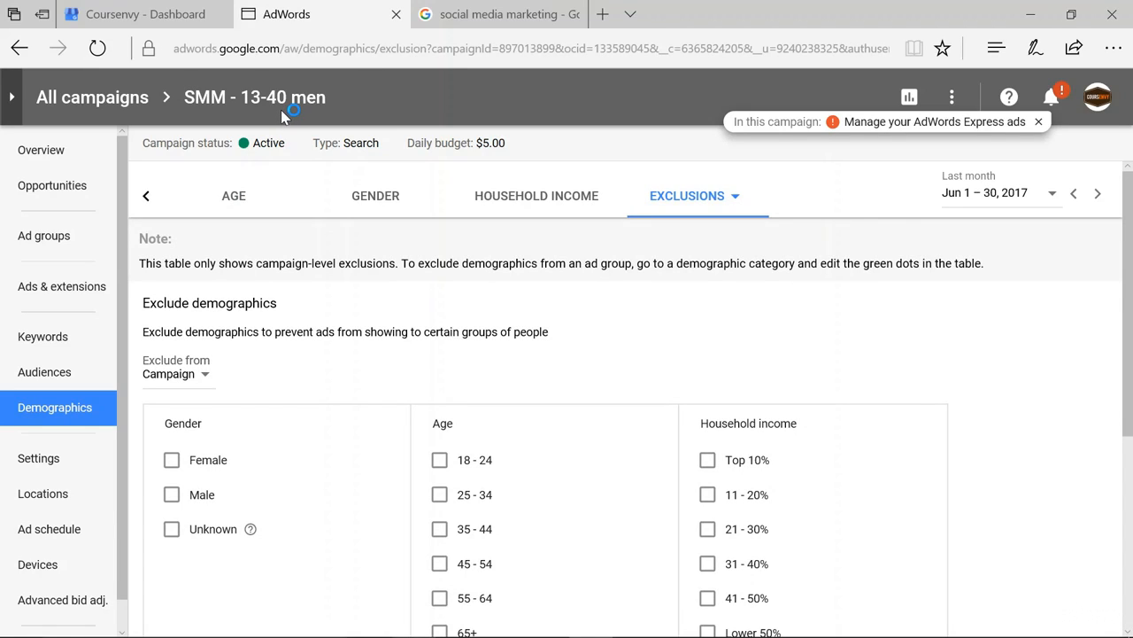
click(171, 460)
click(171, 528)
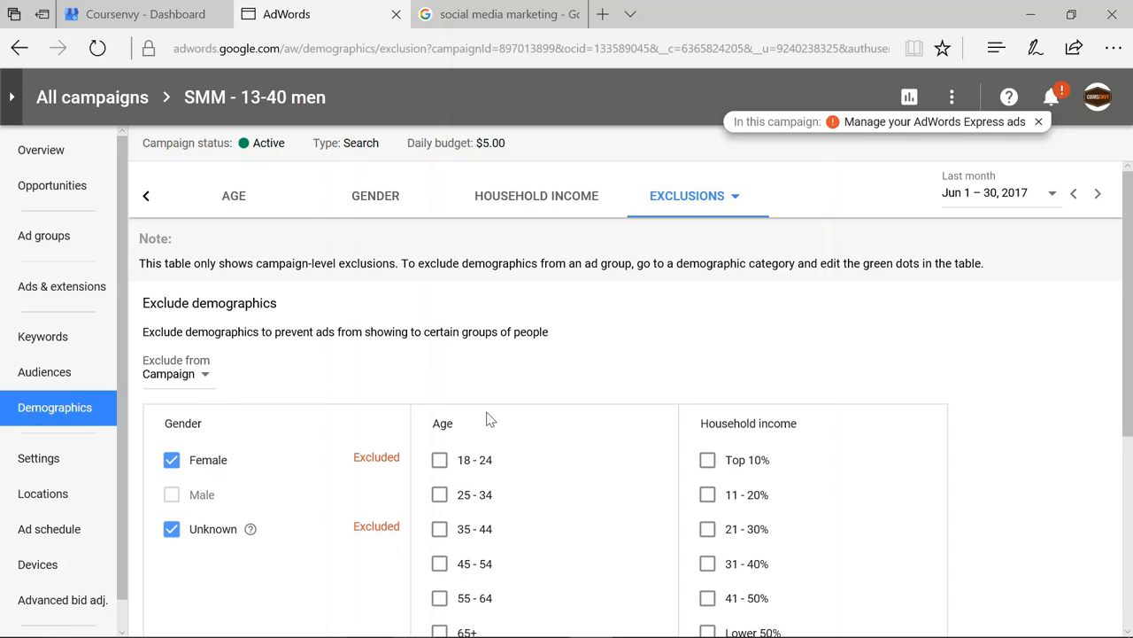
Exclude the age groups 45 - 54, 55 - 64, 65+ and Unknown from the campaign and save the exclusions.
scroll(447, 512, down, 1)
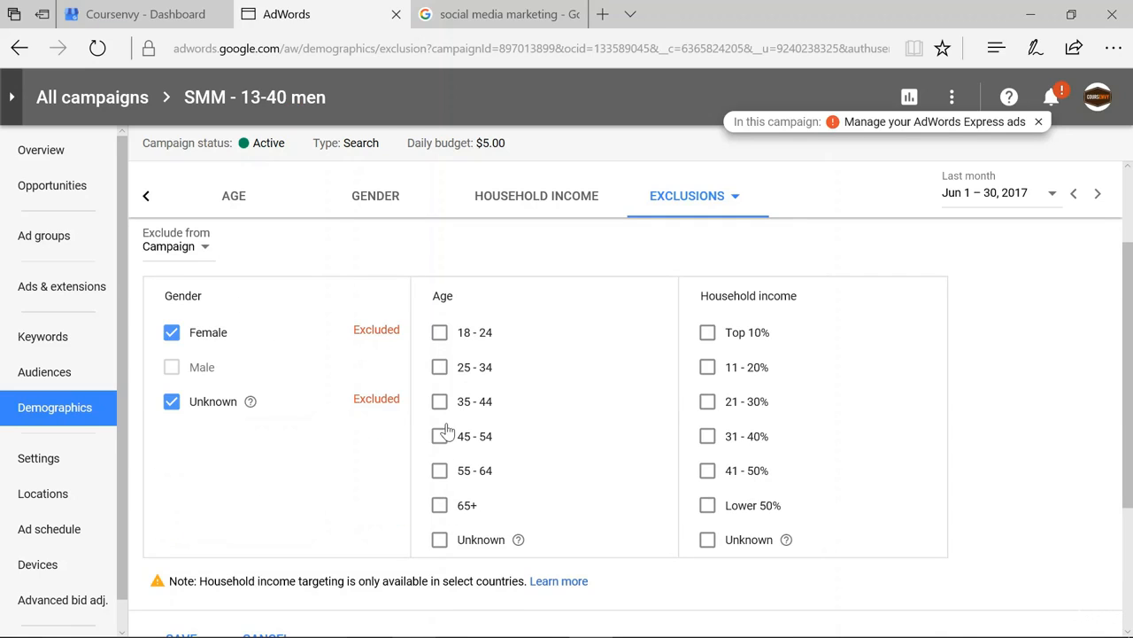
click(442, 436)
click(441, 470)
click(439, 504)
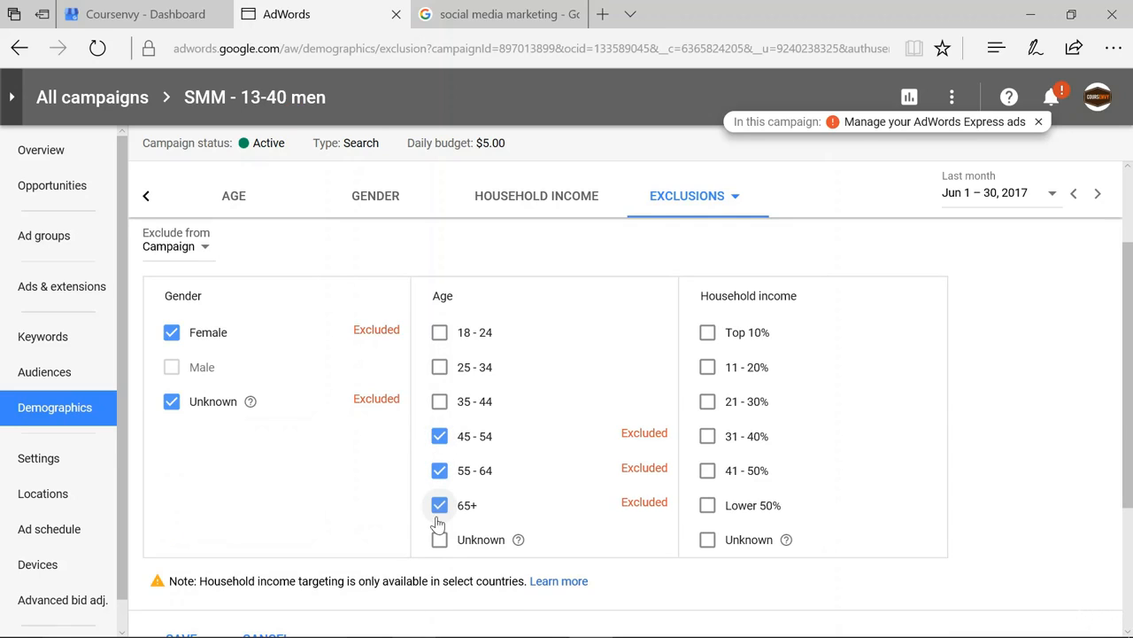
click(439, 539)
scroll(496, 394, down, 2)
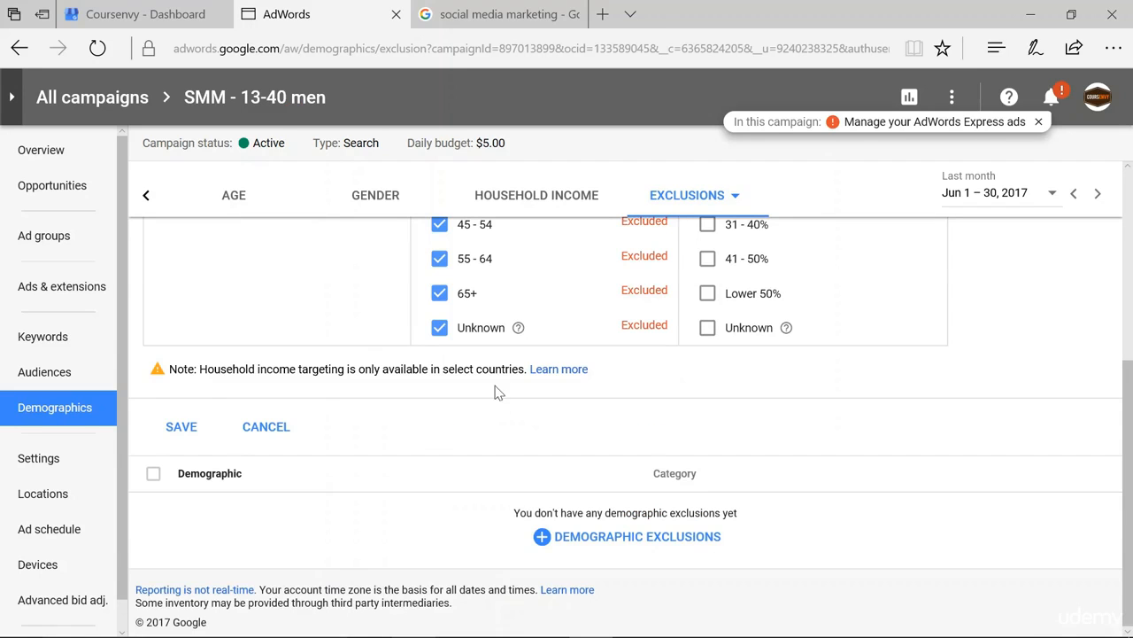
click(161, 423)
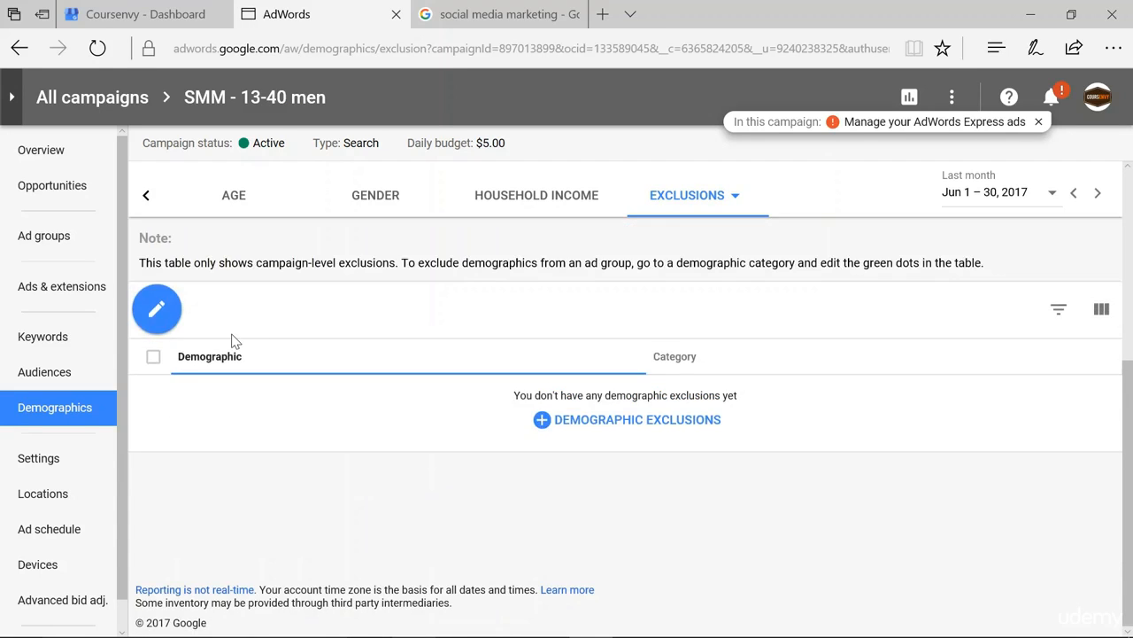
Check the campaign's age and gender demographics to verify which groups are excluded.
click(108, 417)
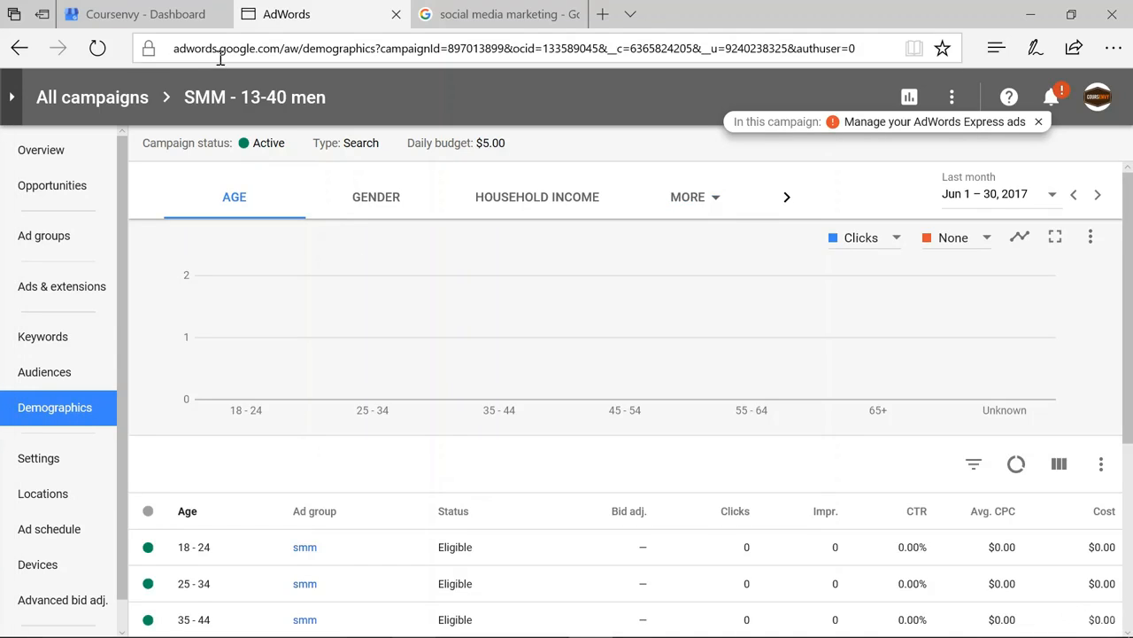
scroll(236, 443, down, 2)
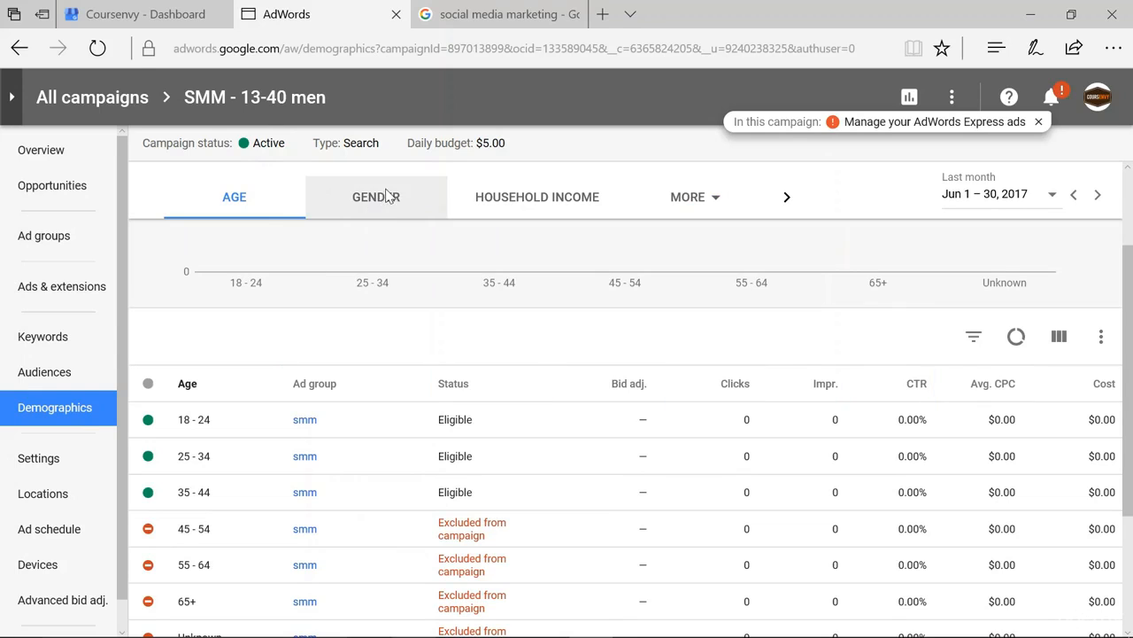
click(326, 200)
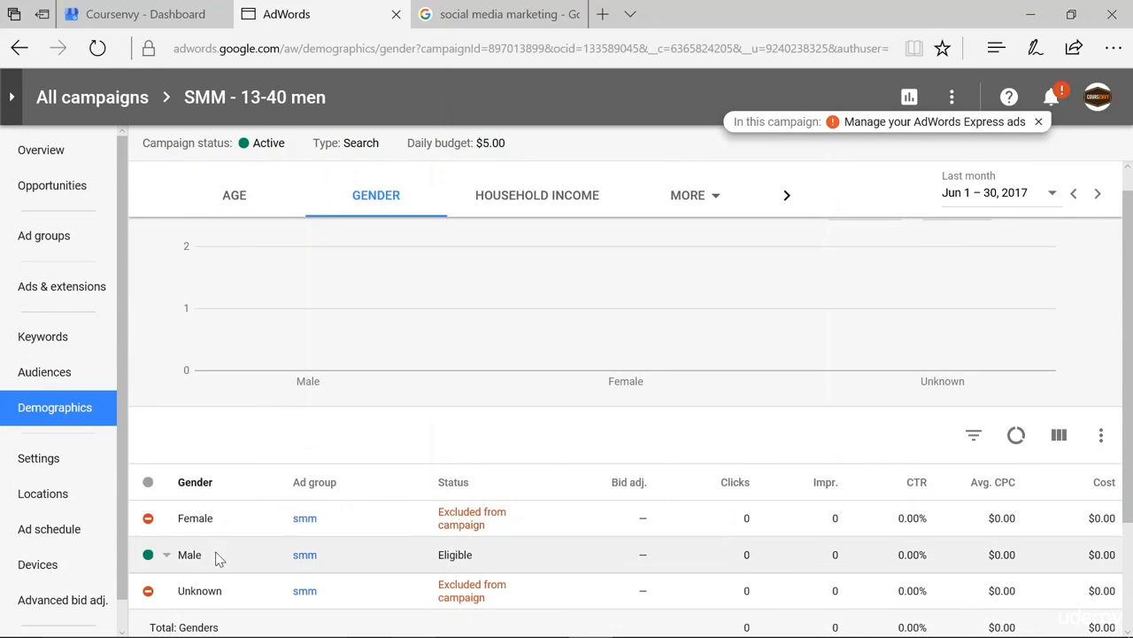
Review the list of all campaigns and open the search keywords of the SMM - 13-40 men campaign.
click(91, 103)
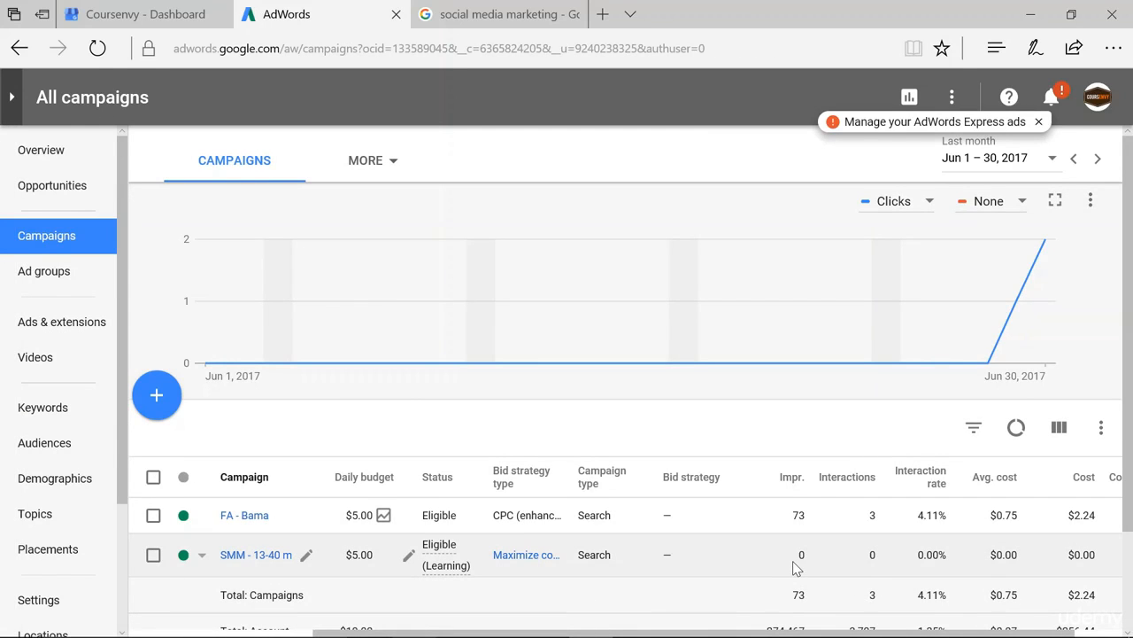
scroll(796, 567, down, 1)
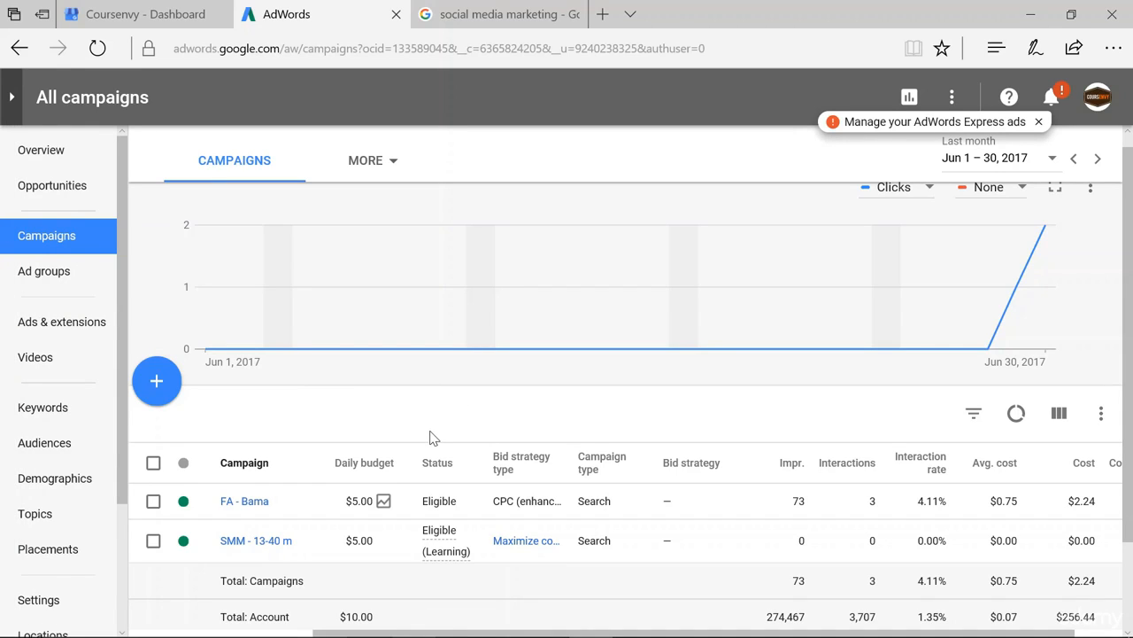
click(245, 541)
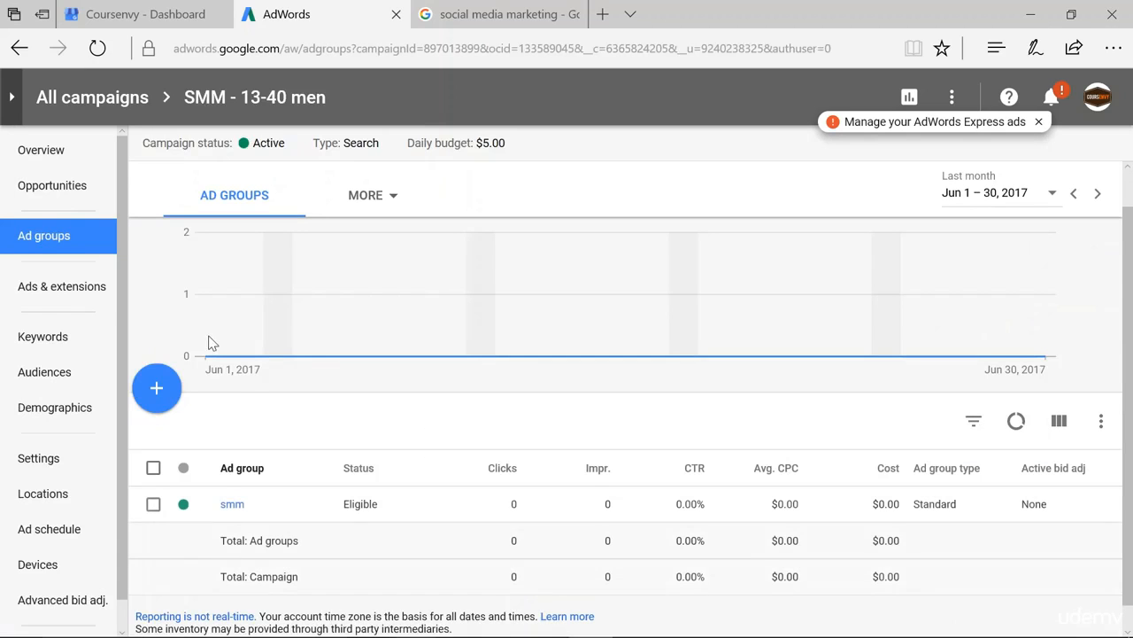
click(36, 345)
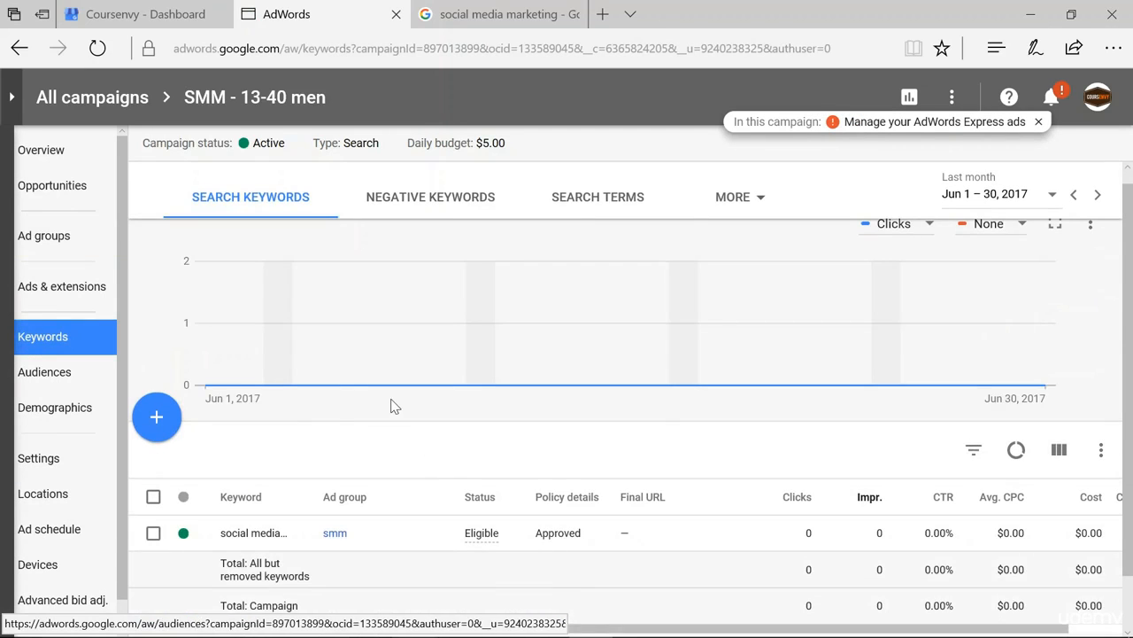